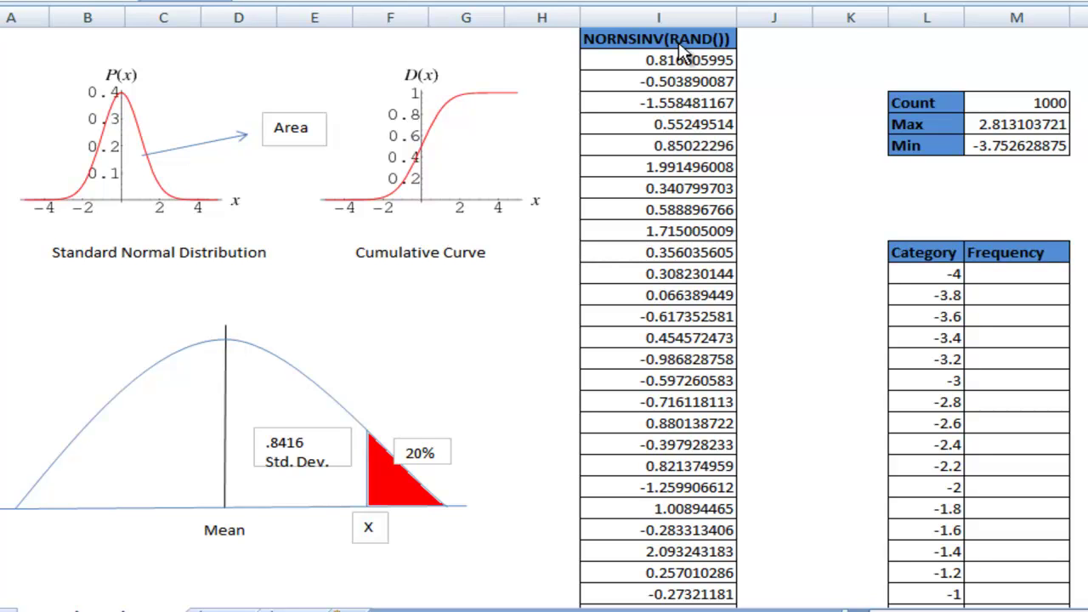
Enter the formula =rand() in the column K cell level with the NORNSINV(RAND()) header.
left_click(679, 41)
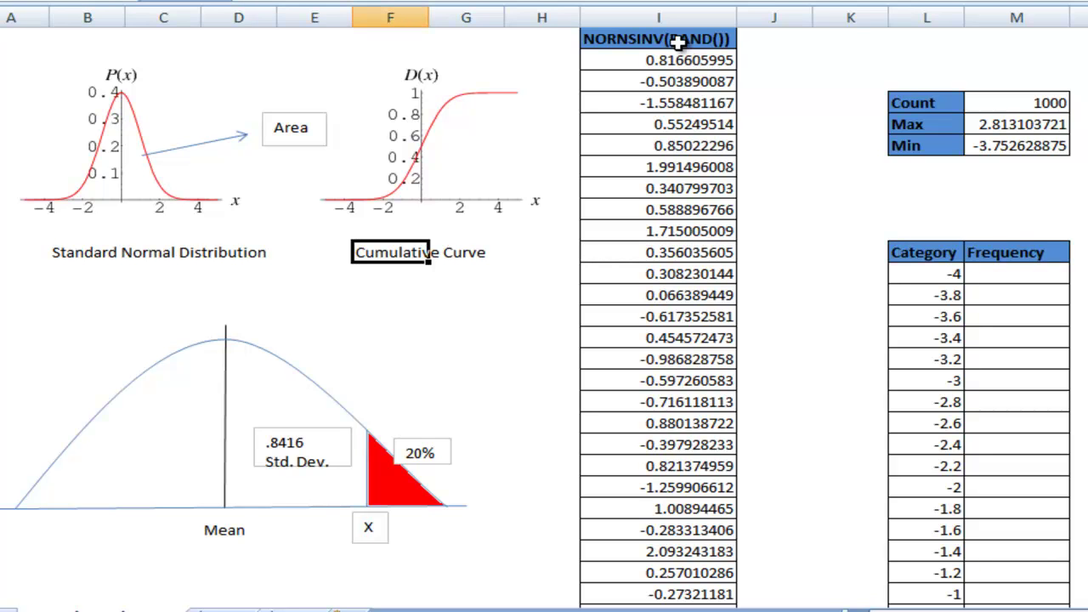
left_click(679, 42)
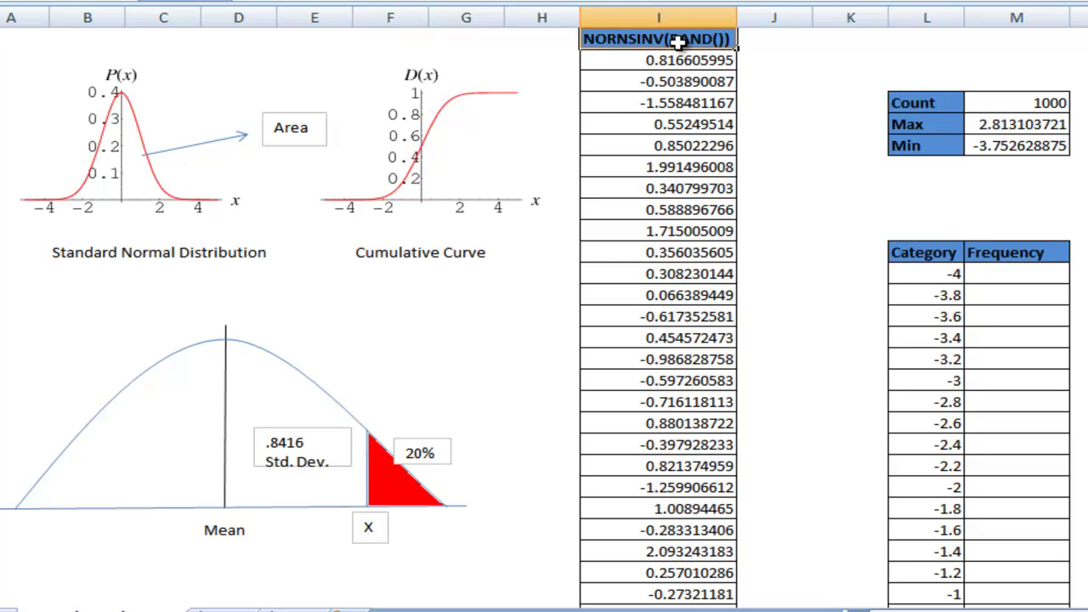
left_click(814, 49)
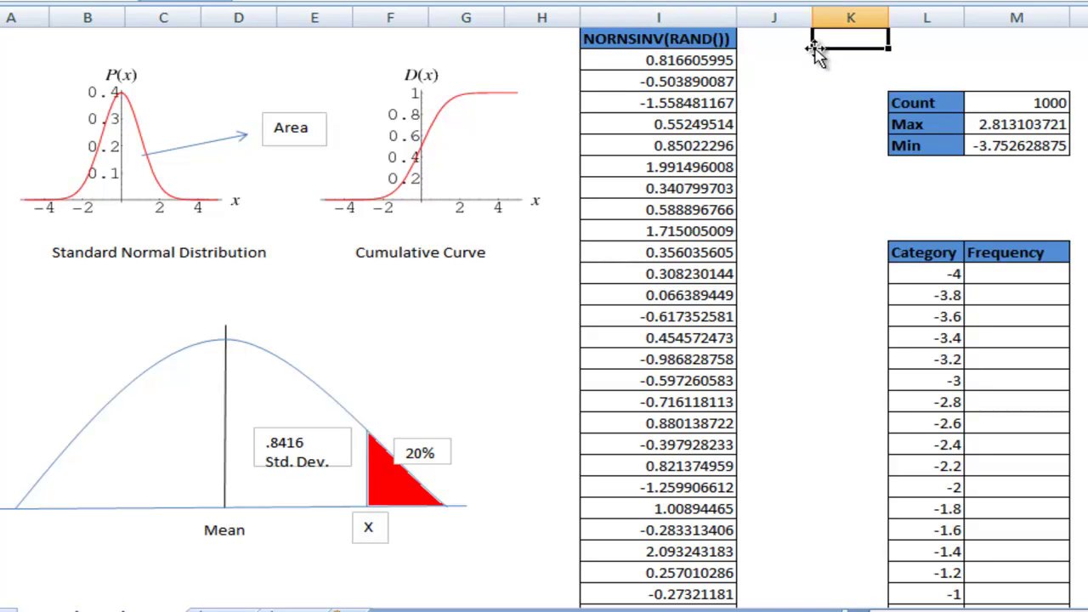
type("=rand()")
key("Return")
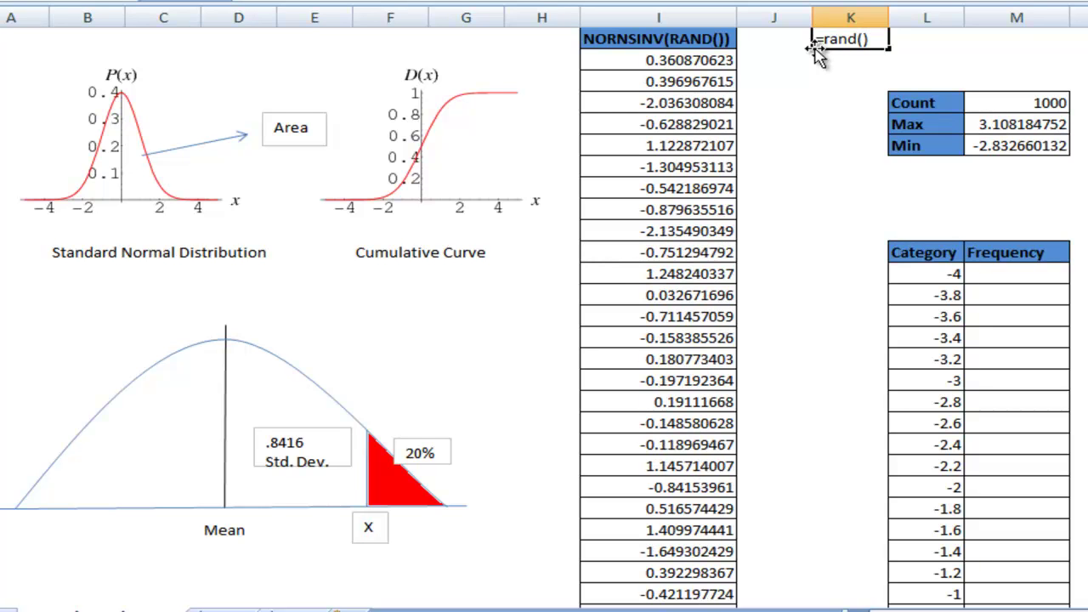
key("Return")
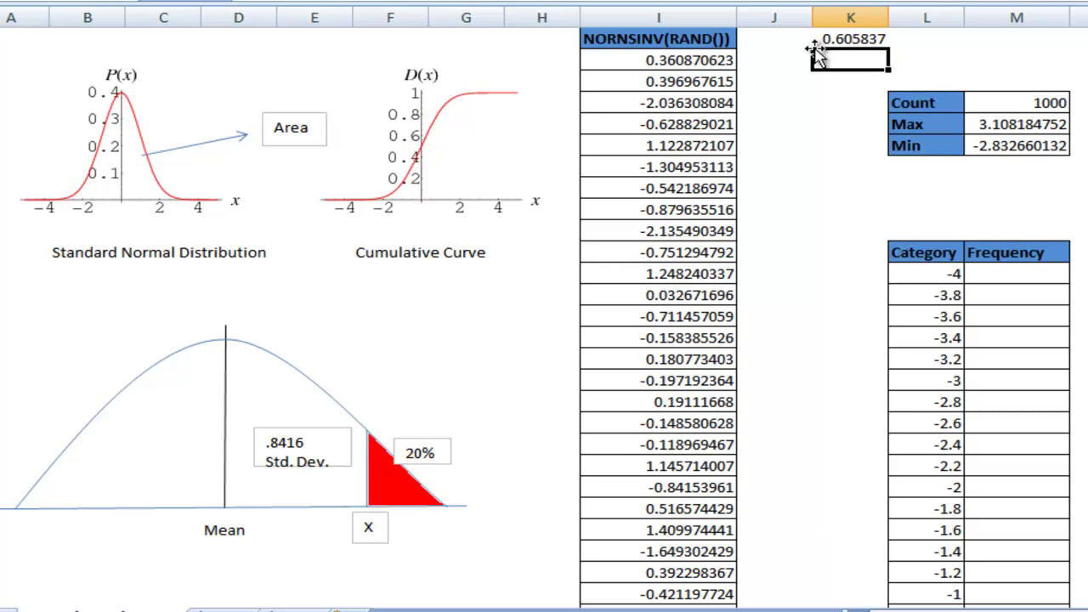
Enter the formula =normsinv(.8) in the blank column K cell two rows above the Category header.
left_click(152, 217)
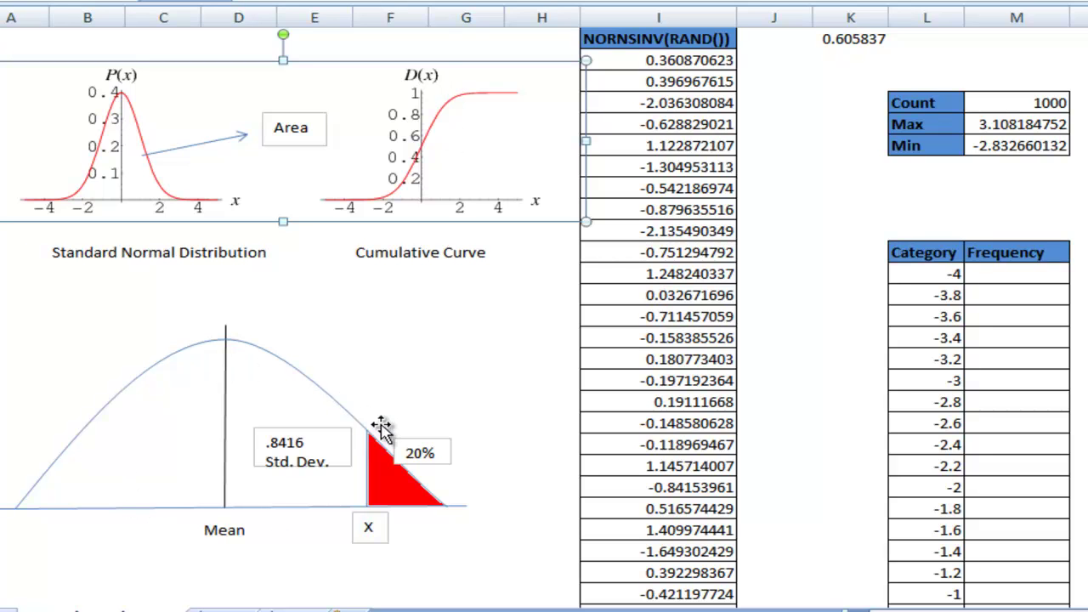
left_click(371, 521)
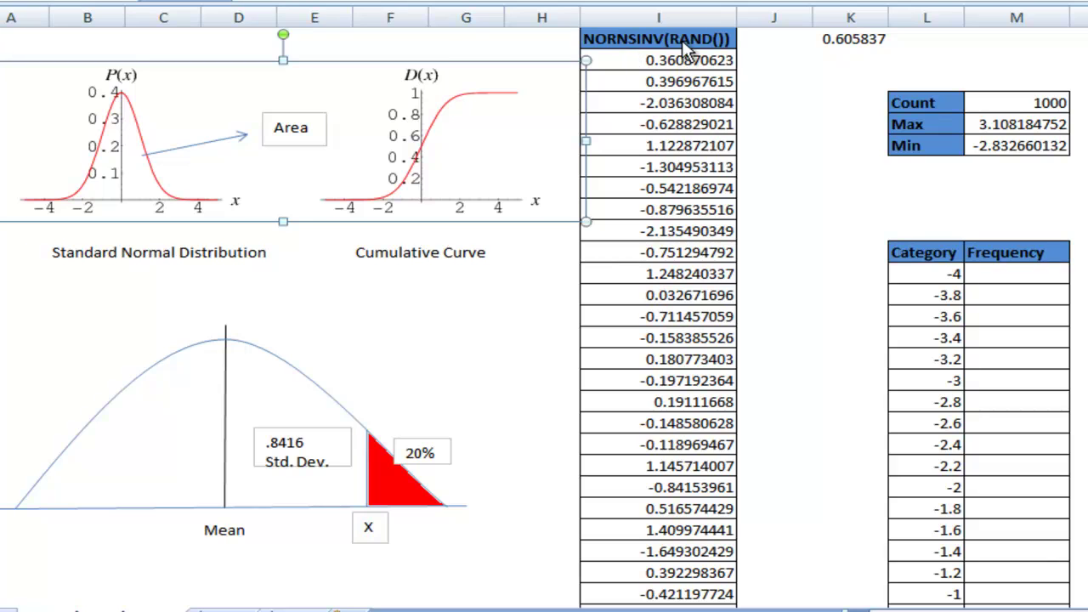
key("Escape")
left_click(824, 203)
type("=no")
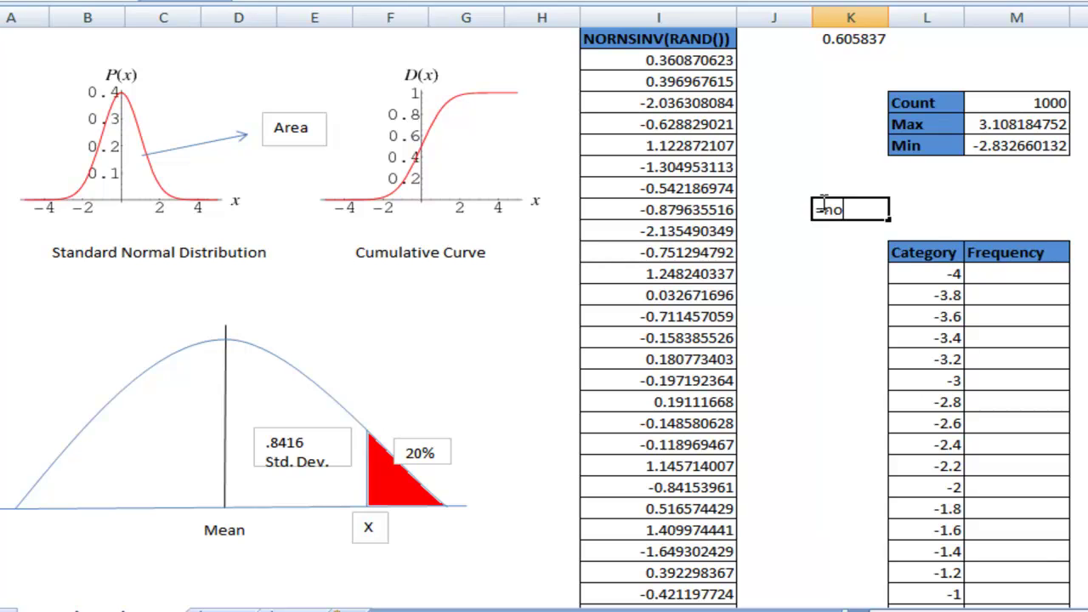
type("rmsinv(")
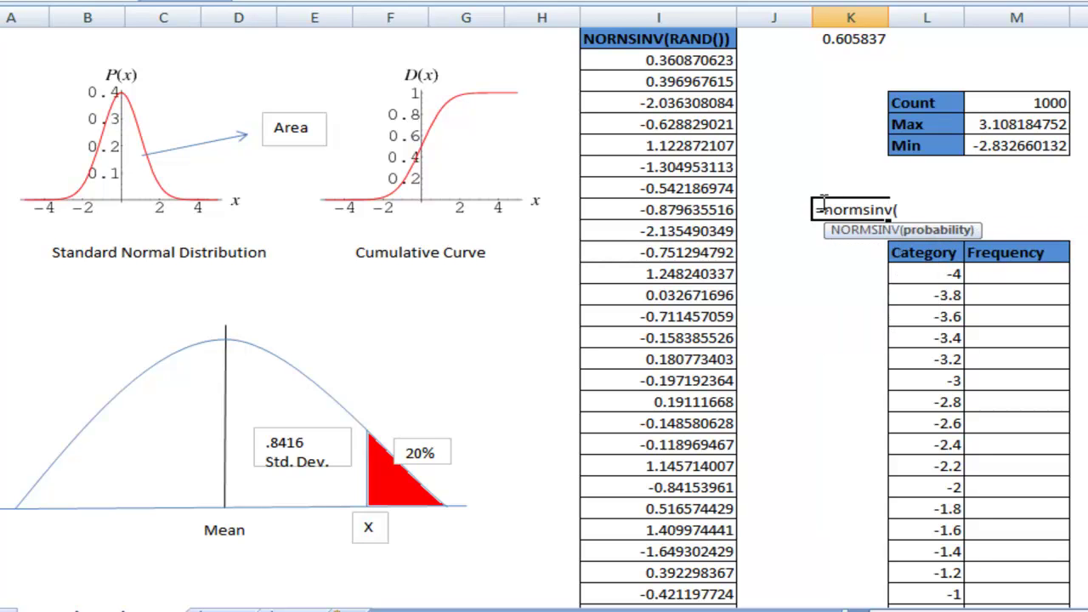
type(".8)")
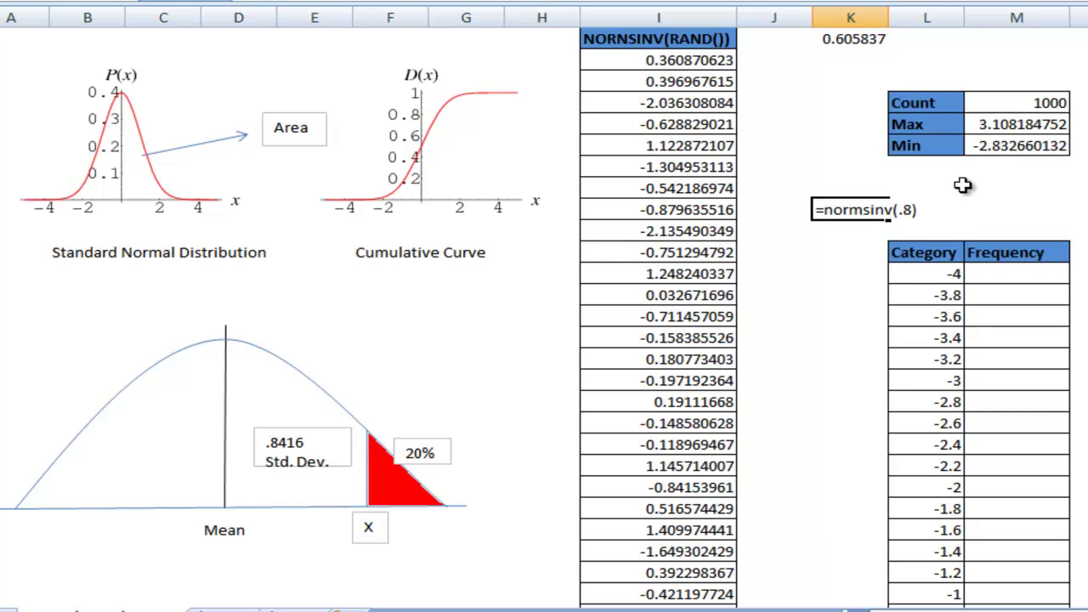
key("Return")
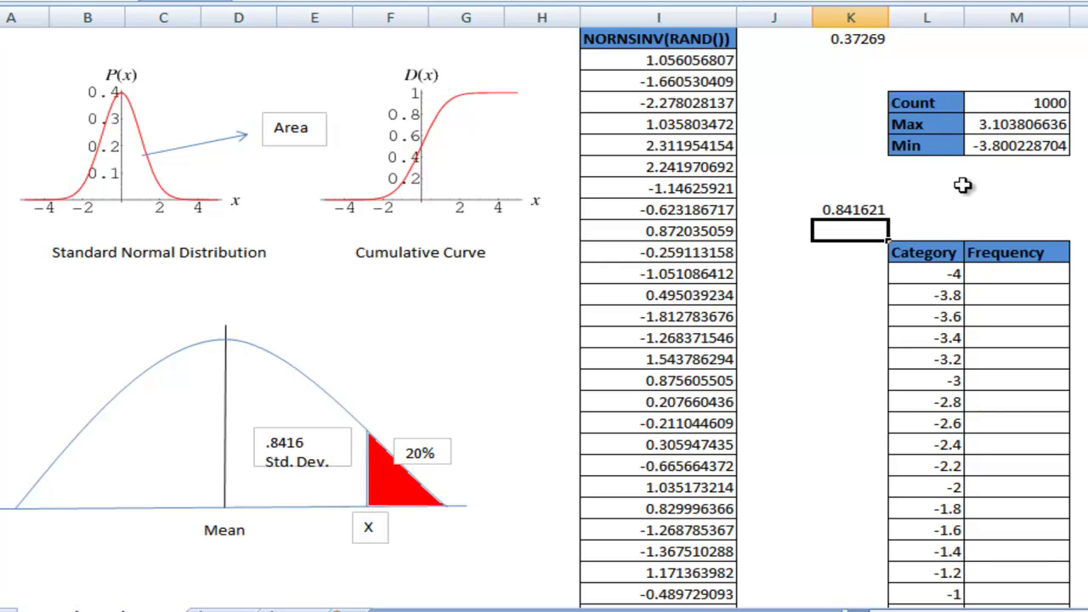
Compare the NORMSINV result with the .8416 Std. Dev. label on the curve, and delete that test formula from column K.
key("Up")
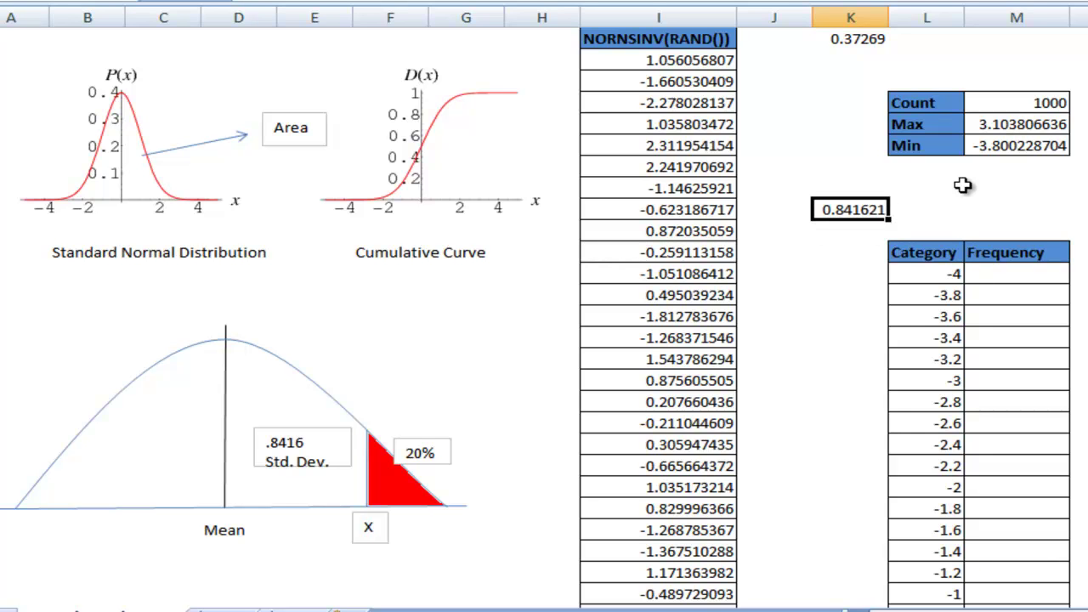
left_click(294, 443)
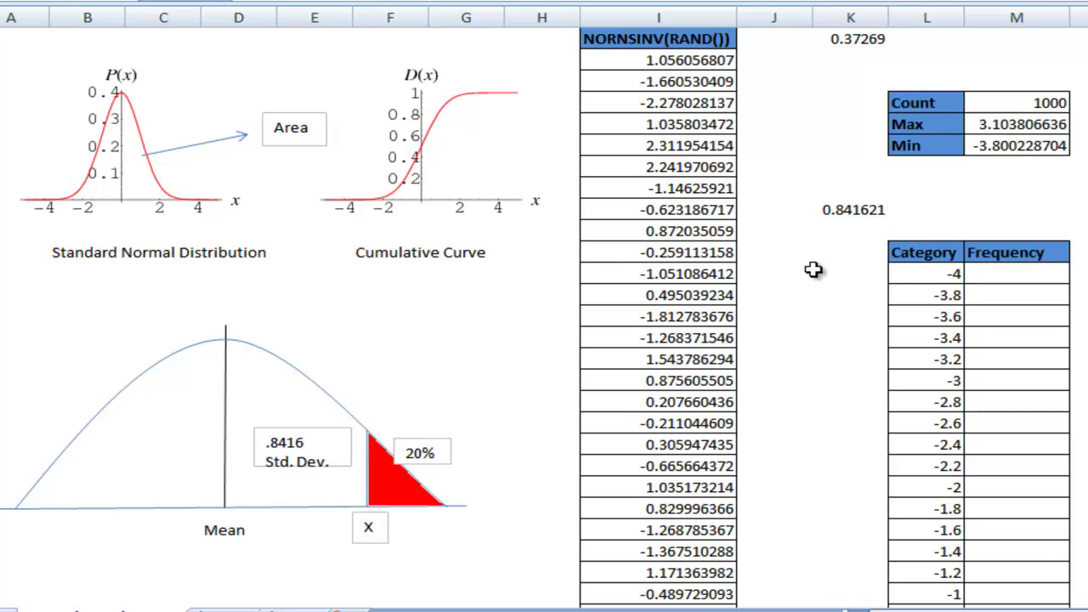
key("Escape")
left_click(865, 210)
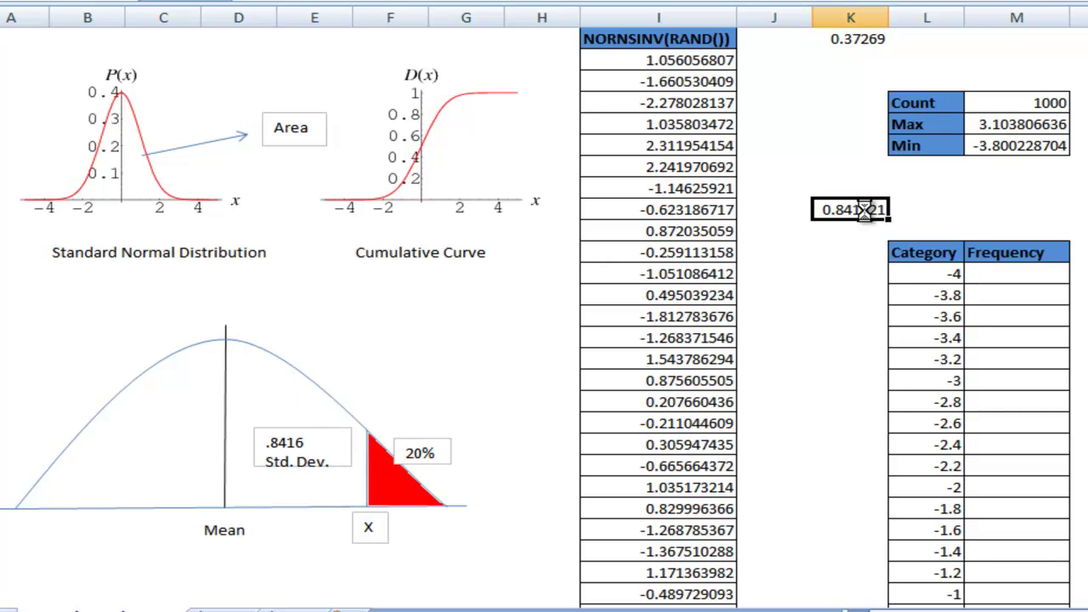
key("Delete")
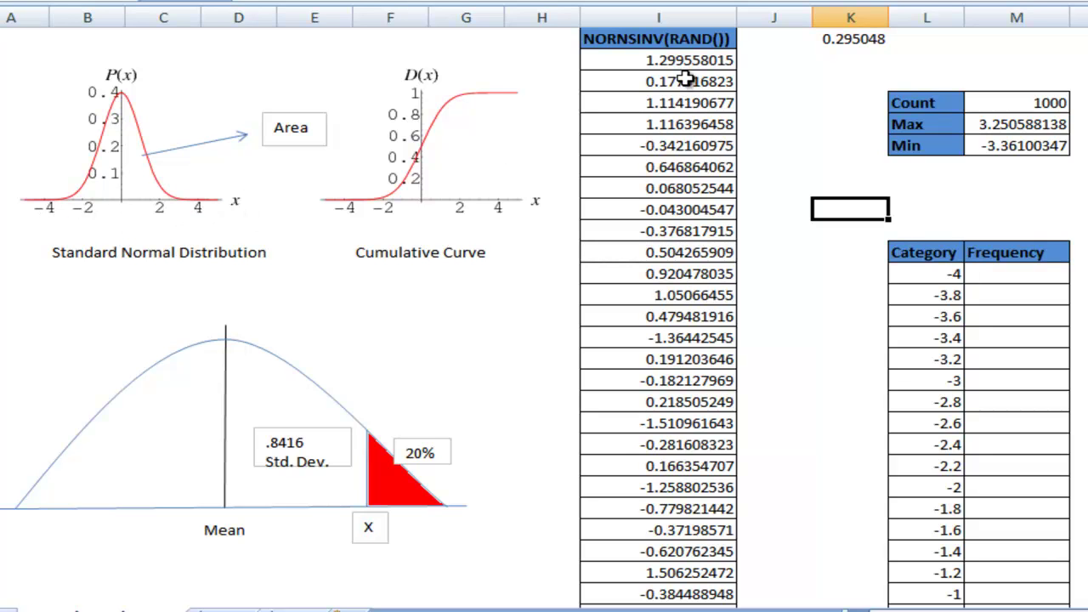
Examine the Max and Min cells and the first random values under the NORNSINV(RAND()) header.
left_click(977, 124)
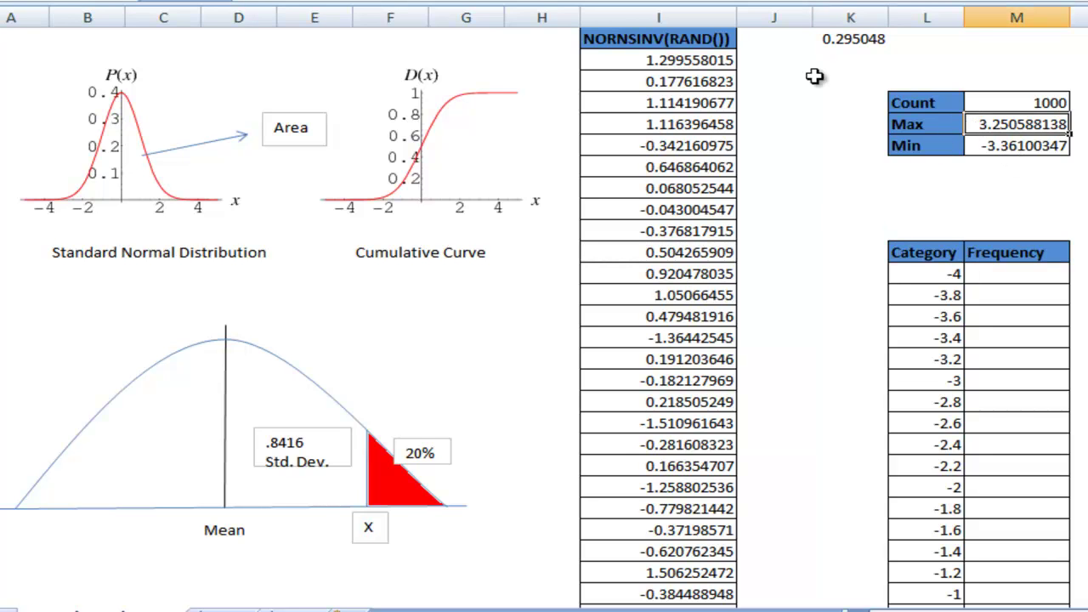
left_click(814, 77)
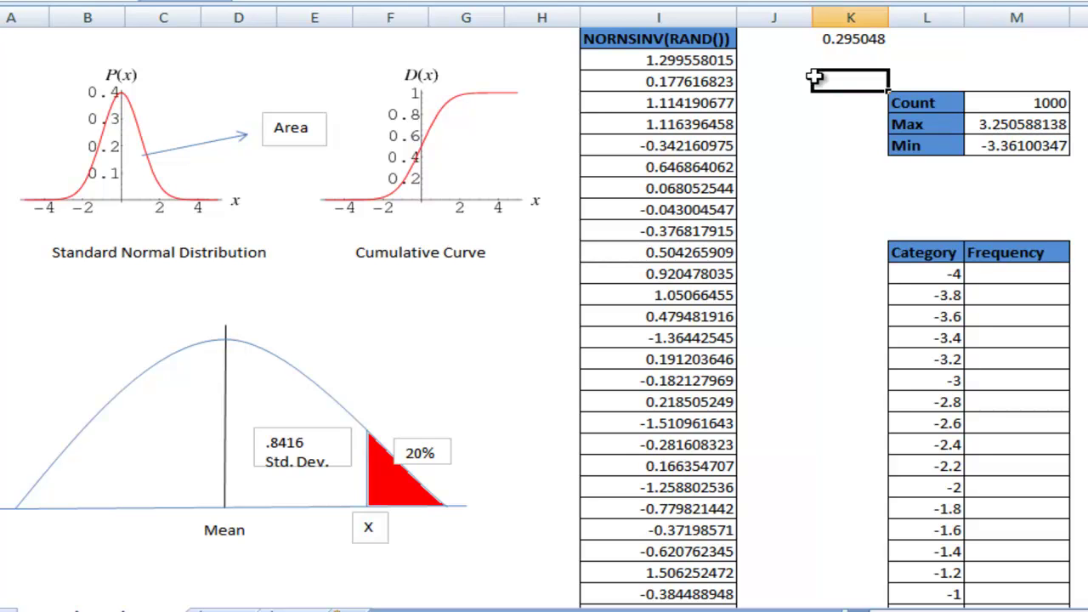
left_click(729, 65)
key("Down")
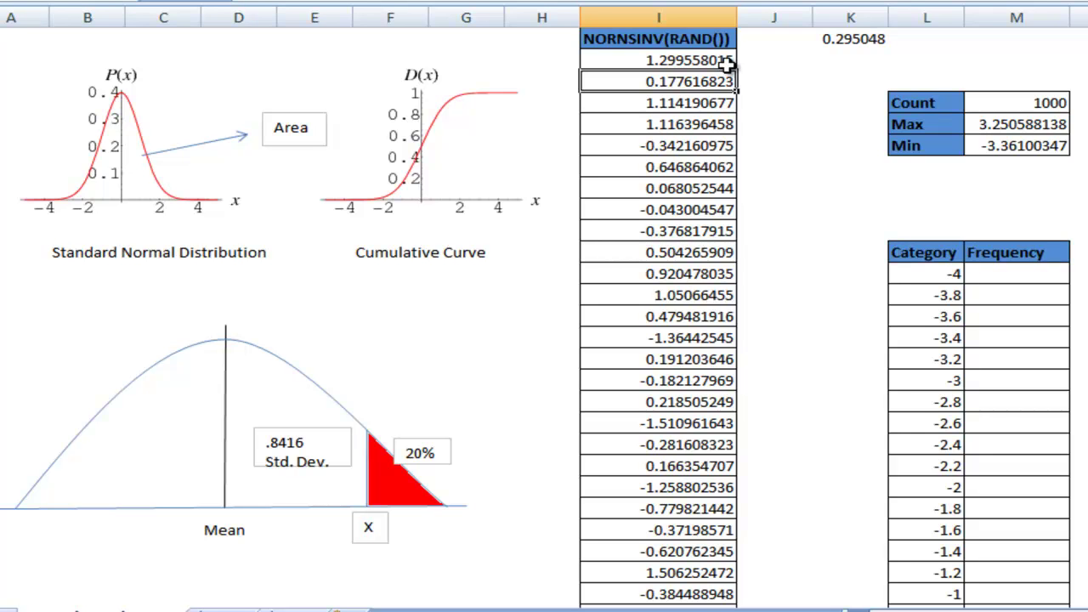
left_click(729, 65)
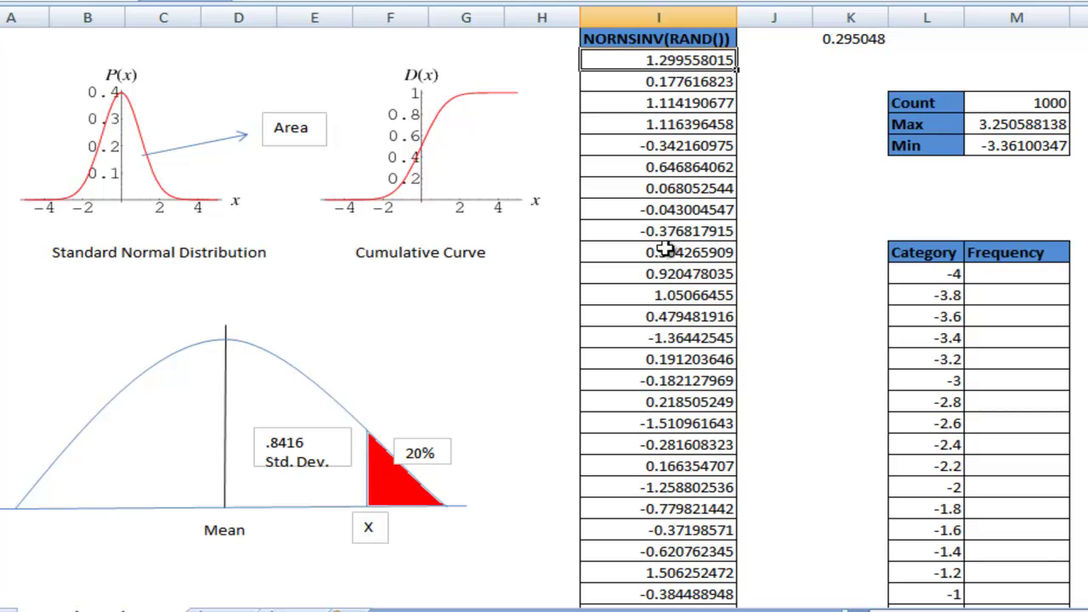
left_click(1033, 129)
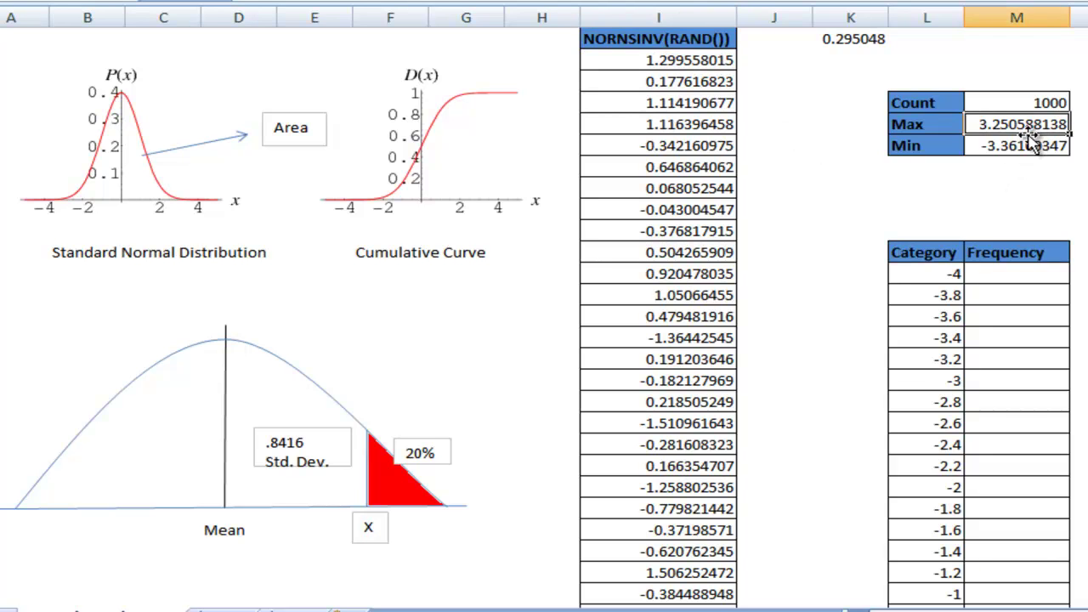
left_click(1026, 146)
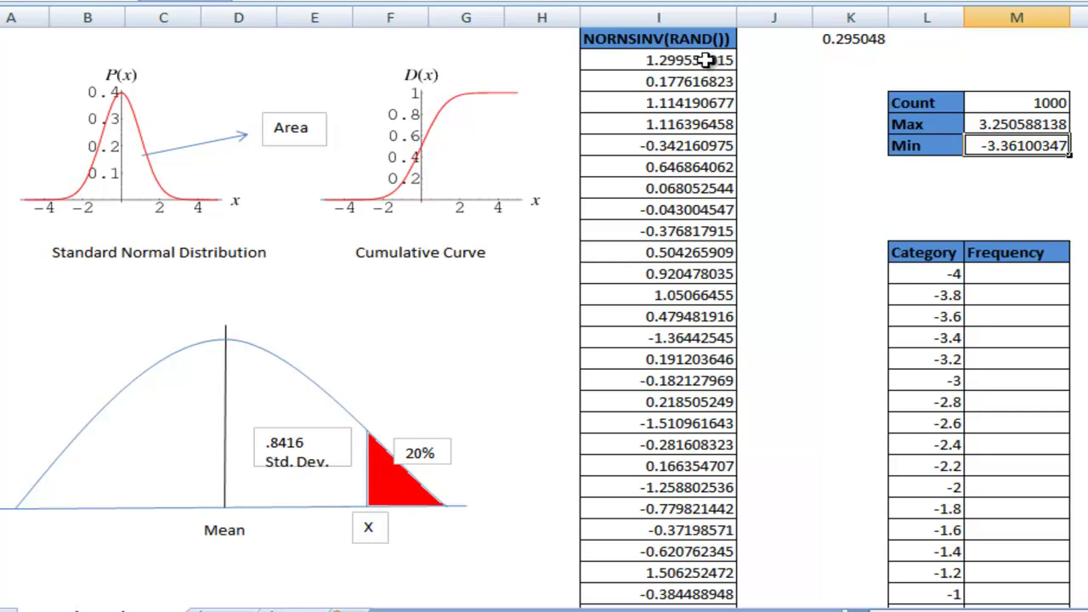
left_click(709, 59)
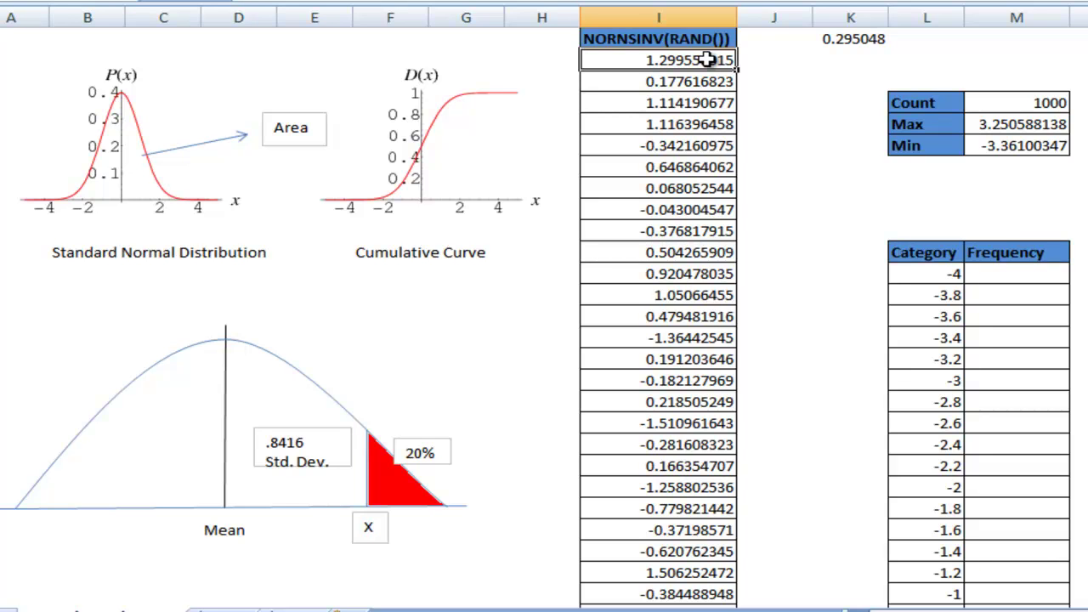
Review the spacing of the Category values from -4 to -2 and return to the first category.
left_click(958, 276)
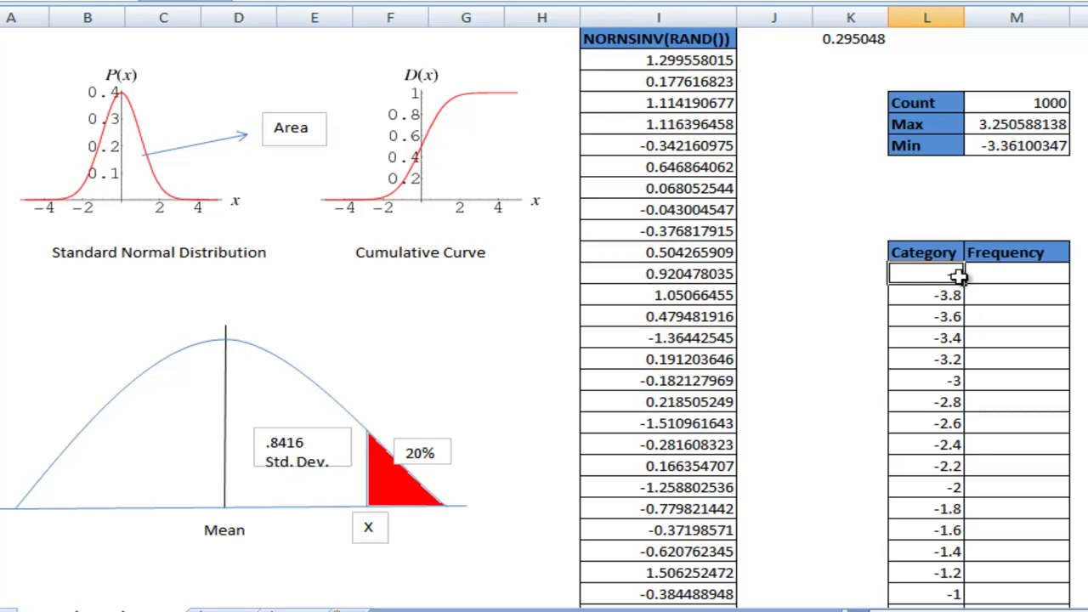
key("Tab")
left_click(959, 275)
key("Down")
key("Down")
key("Down")
key("Down")
key("Down")
key("Down")
key("Down")
key("Down")
key("Down")
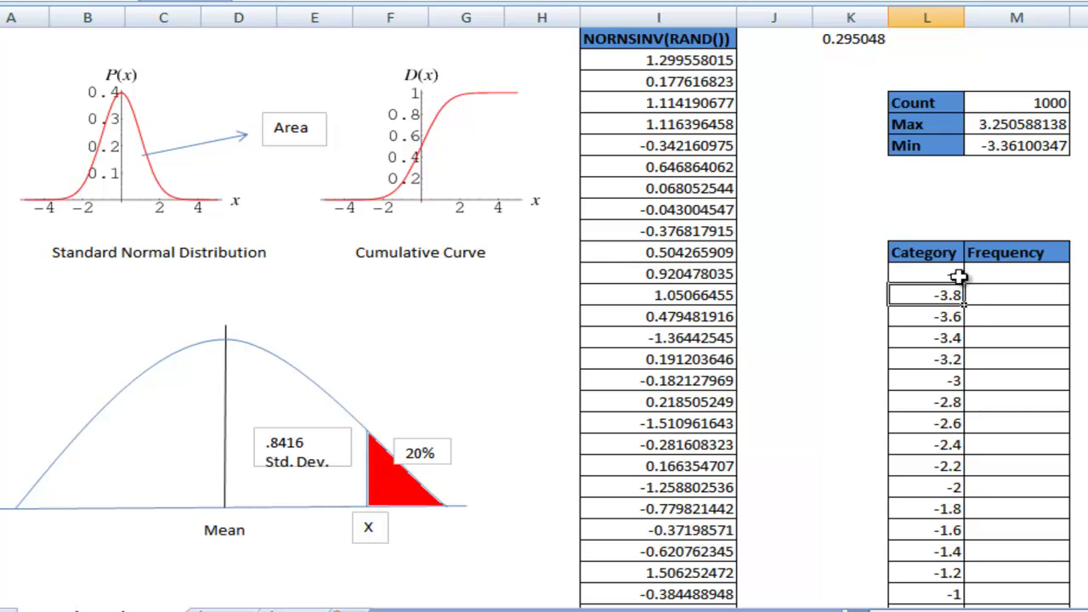
key("Down")
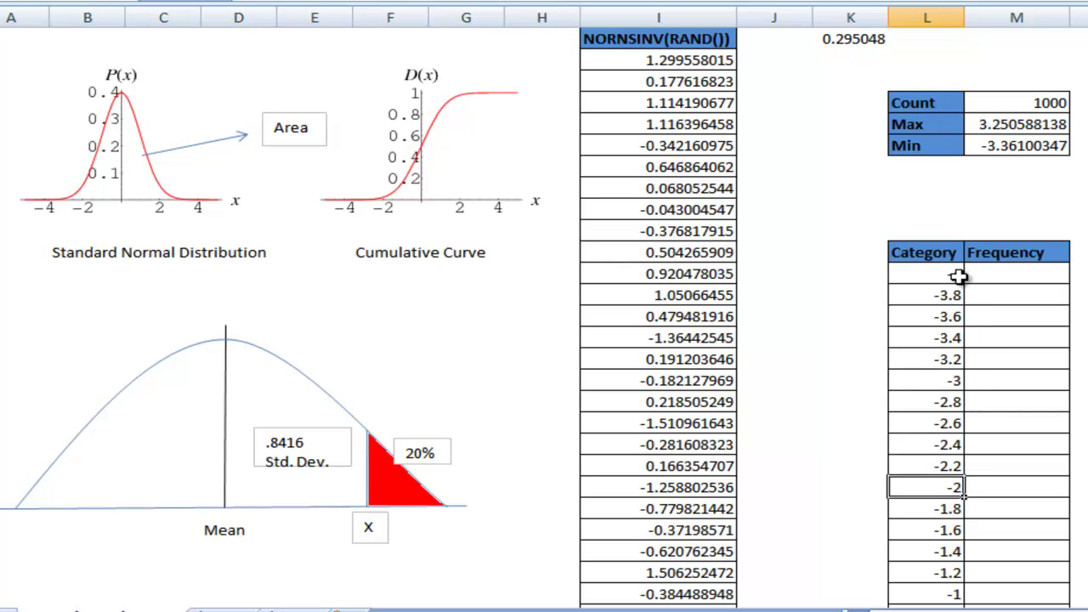
key("Up")
key("Up")
key("Up")
key("Up")
key("Up")
key("Up")
key("Up")
key("Up")
key("Up")
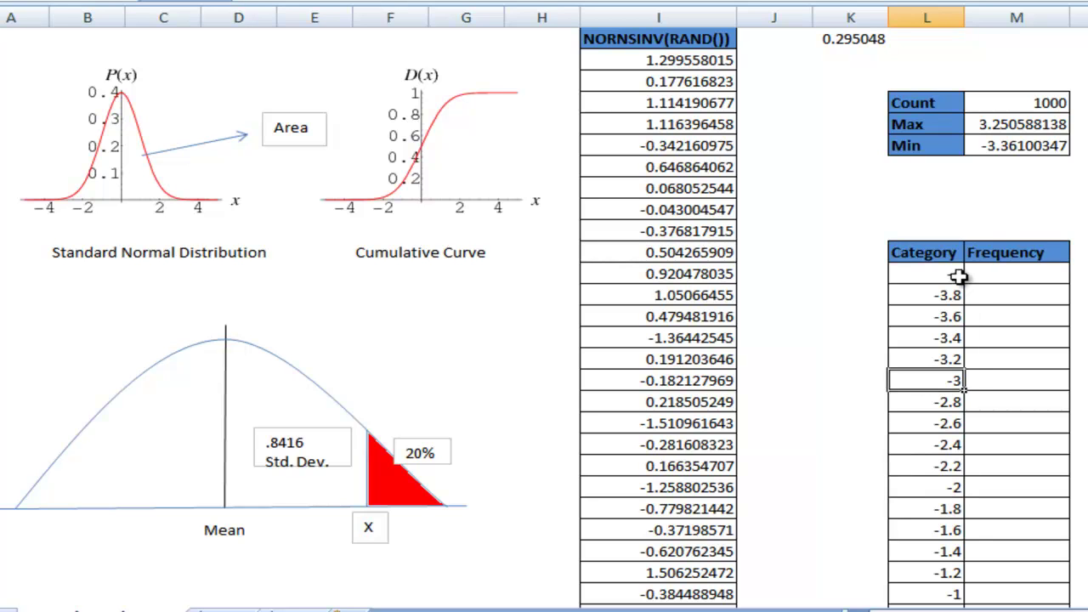
key("Up")
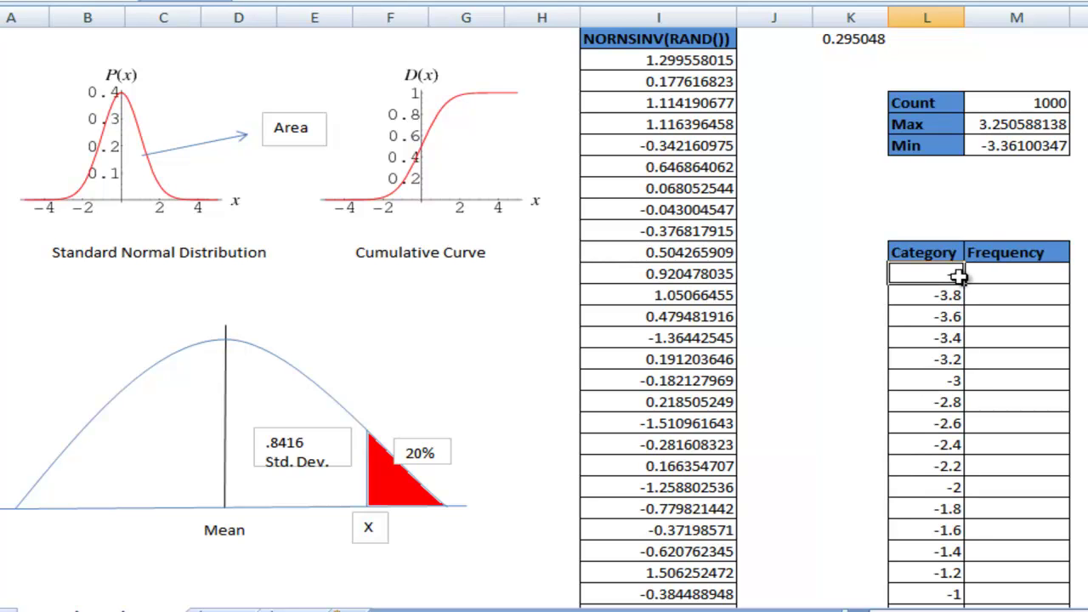
Fill the Frequency cells for categories -4 to 4 with a FREQUENCY array formula, using I:I as data and the Category values as bins.
key("Right")
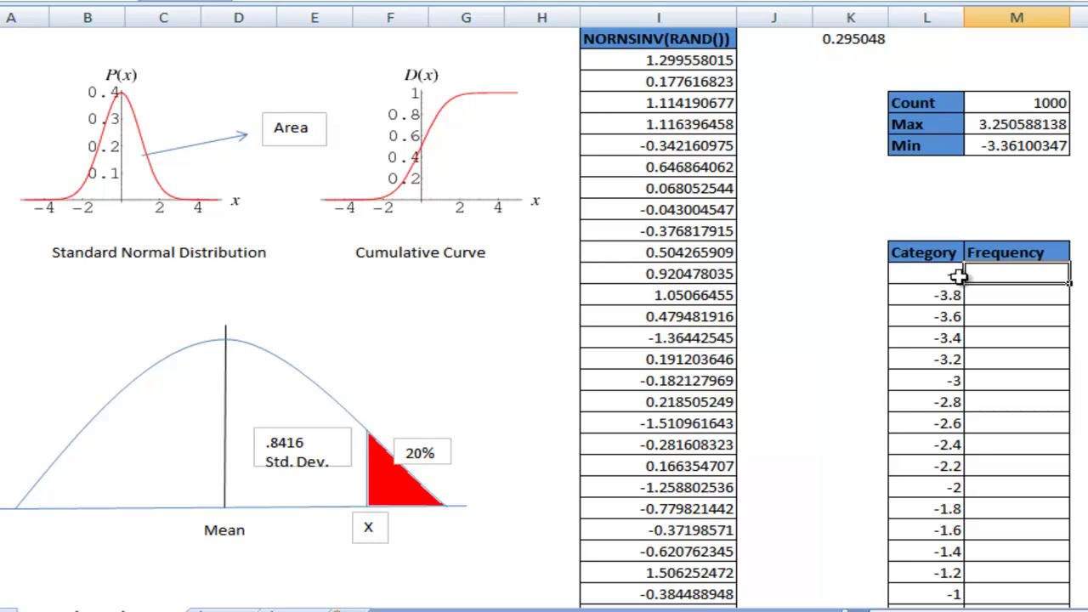
key("shift+Down")
key("shift+Down")
key("shift+Down")
key("shift+Down")
key("shift+Down")
key("shift+Down")
key("shift+Down")
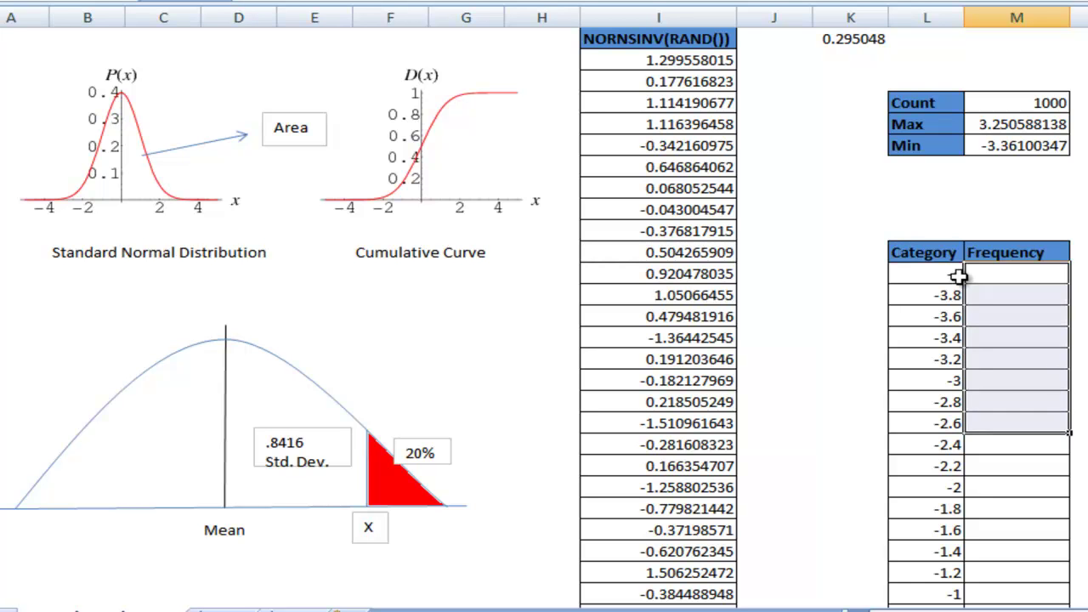
key("shift+Down")
key("shift+Down")
key("shift+Down")
key("shift+Down")
key("shift+Down")
key("shift+Down")
key("shift+Down")
key("shift+Down")
key("shift+Down")
key("shift+Down")
key("shift+Down")
key("shift+Down")
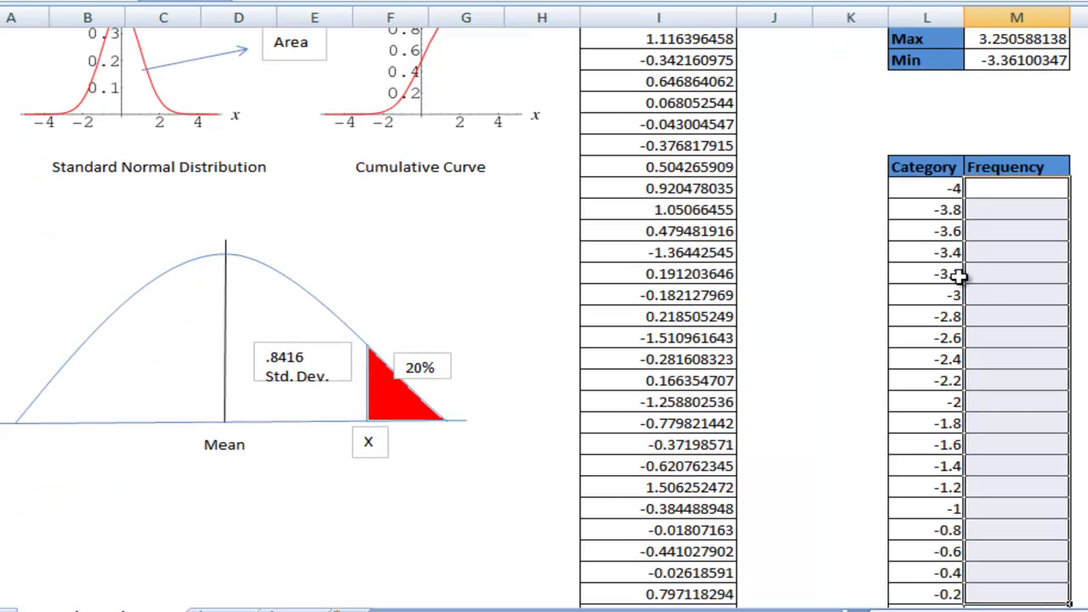
key("shift+Down")
key("shift+Down")
key("shift+Down")
key("shift+Down")
key("shift+Down")
key("shift+Down")
key("shift+Down")
key("shift+Down")
key("shift+Down")
key("shift+Down")
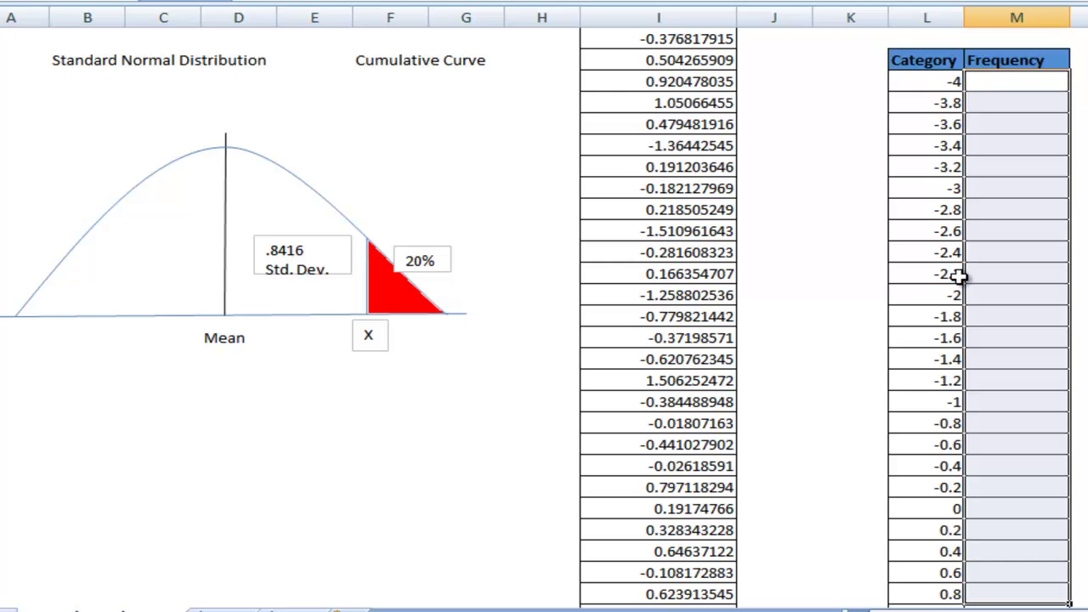
key("shift+Down")
key("shift+Down")
key("shift+Down")
key("shift+Down")
key("shift+Down")
key("shift+Down")
key("shift+Down")
key("shift+Down")
key("shift+Down")
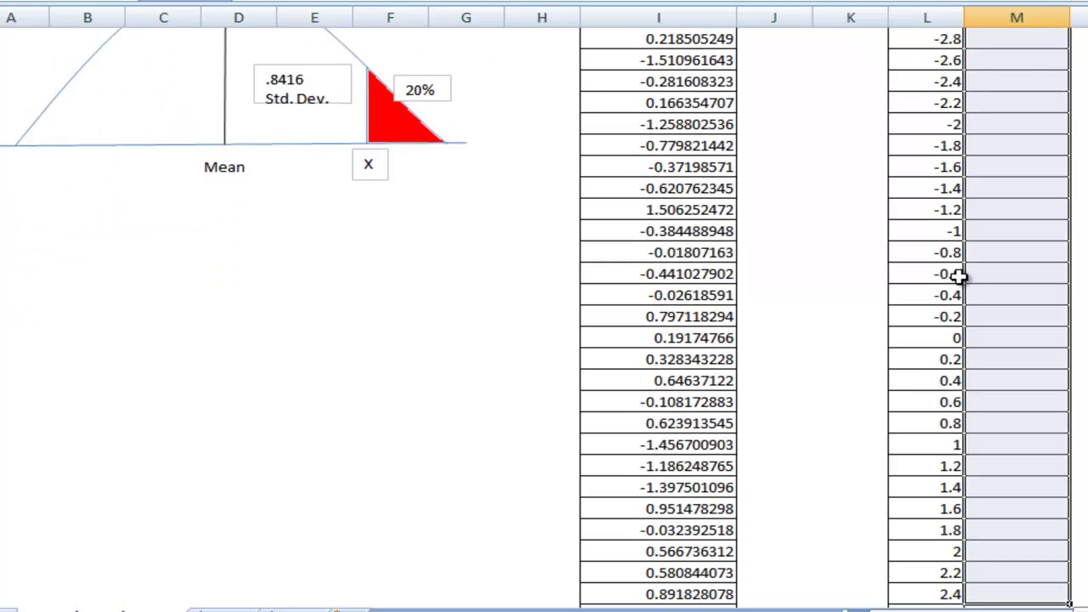
key("shift+Down")
key("shift+Down")
key("shift+Down")
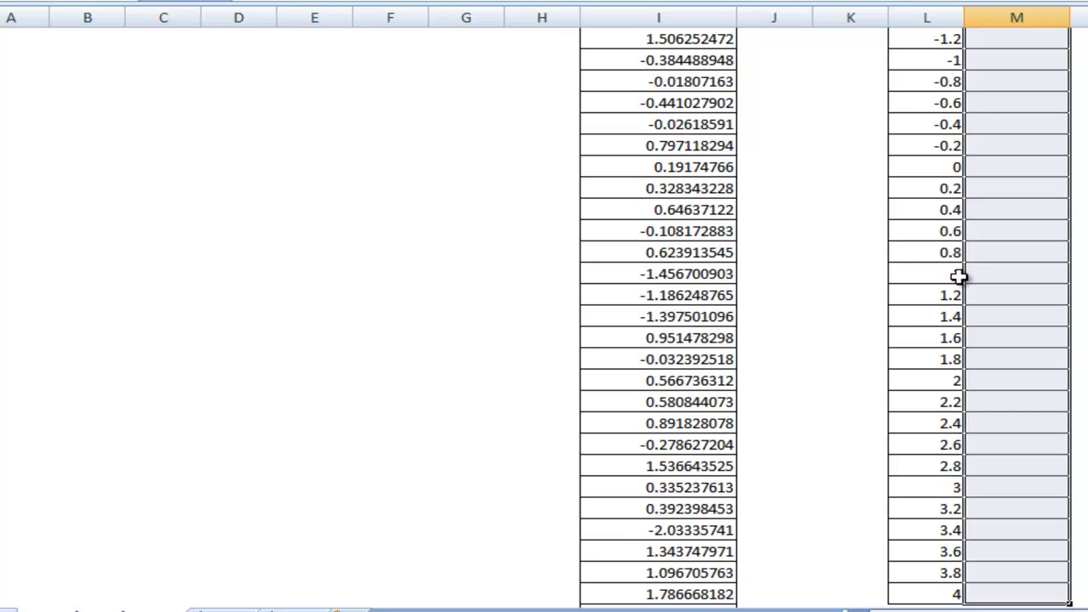
type("=")
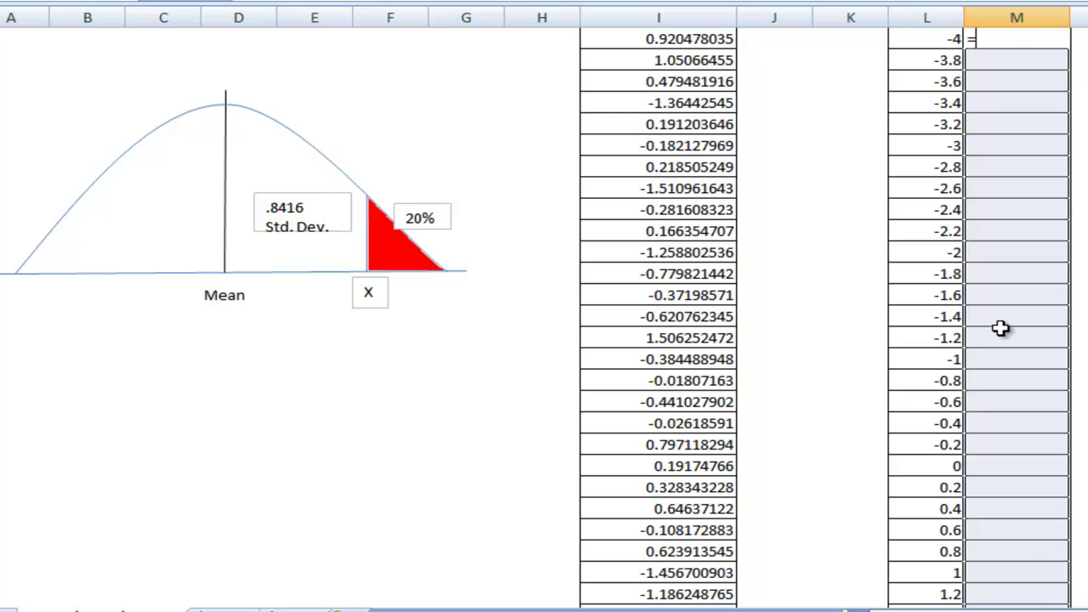
type("fre")
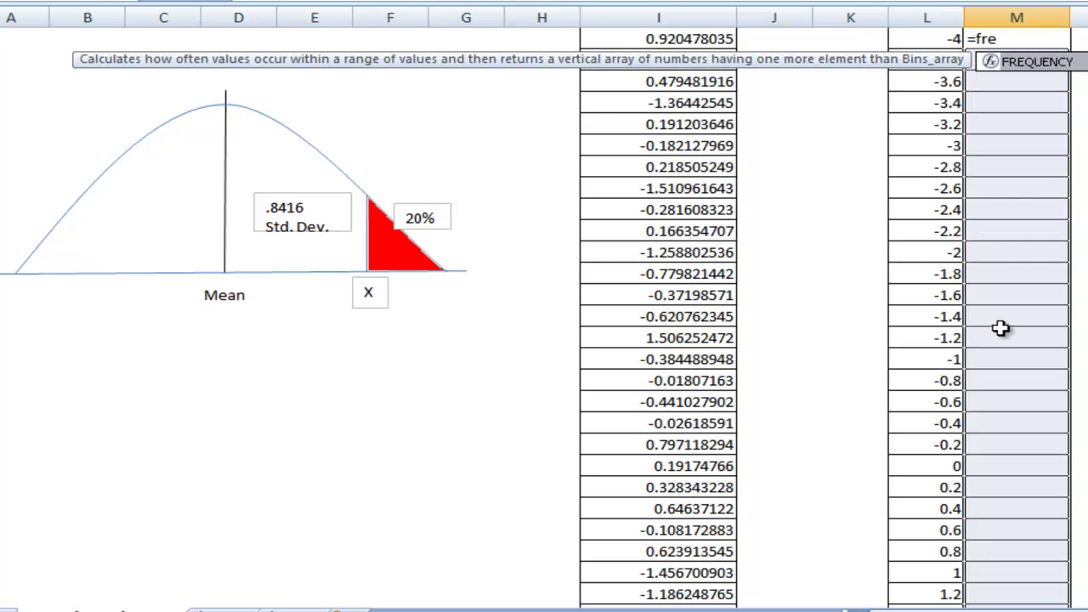
key("Tab")
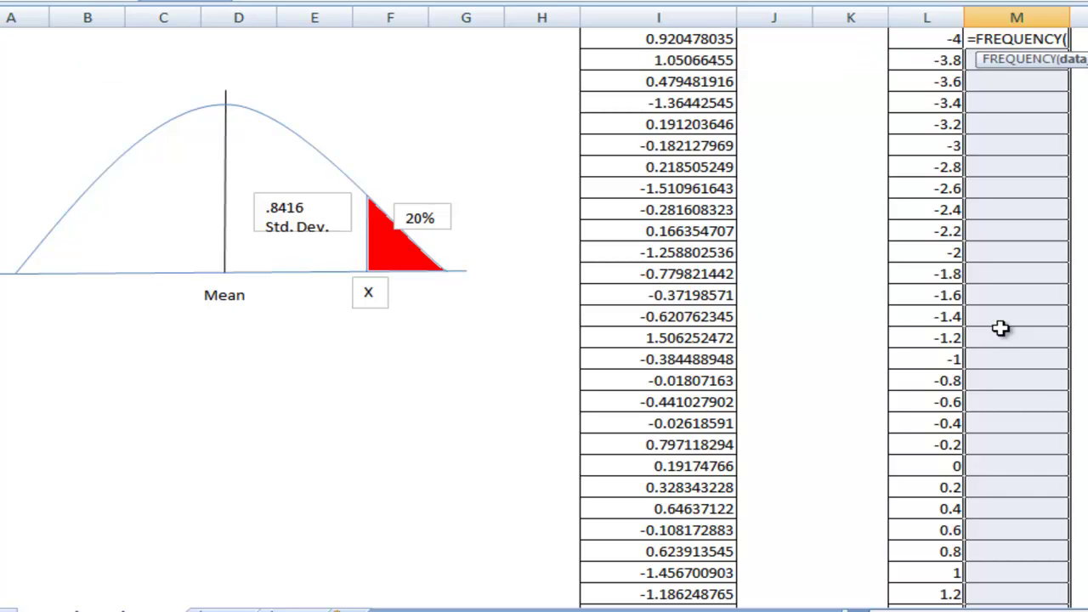
type("i")
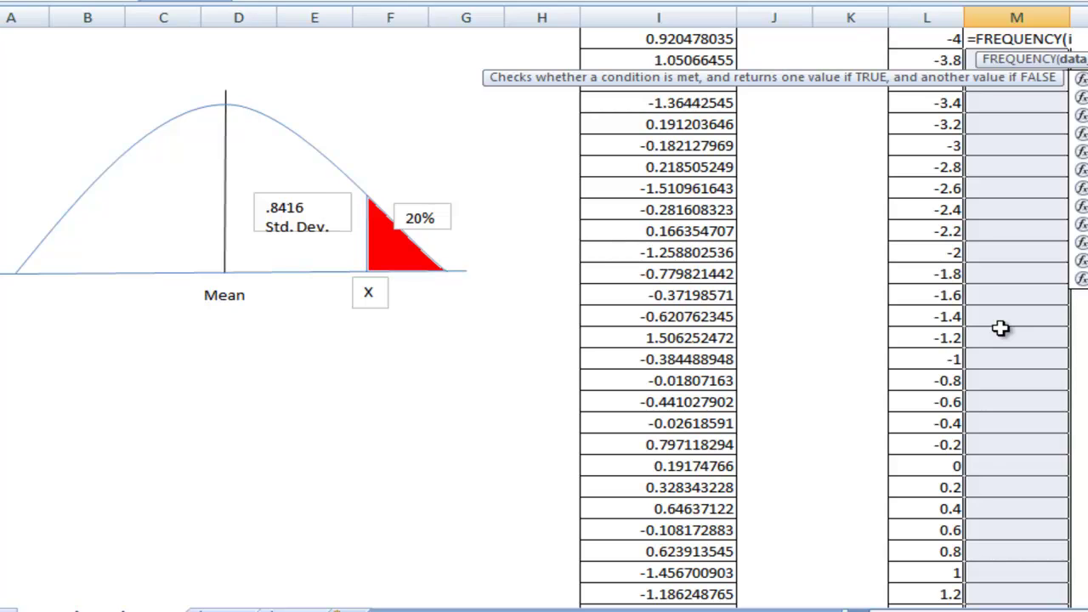
type(":i")
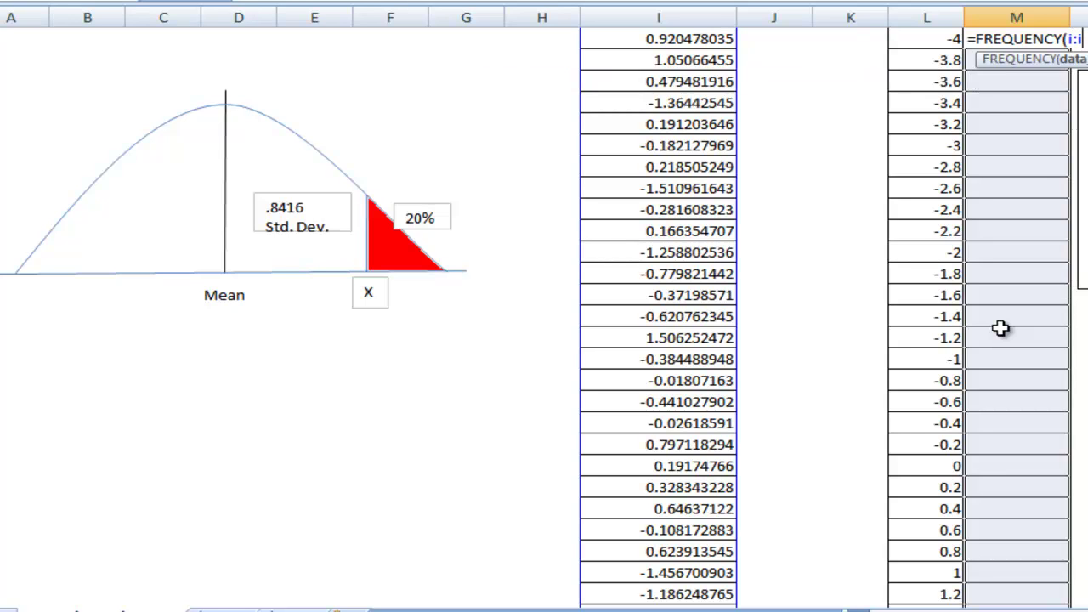
type(",")
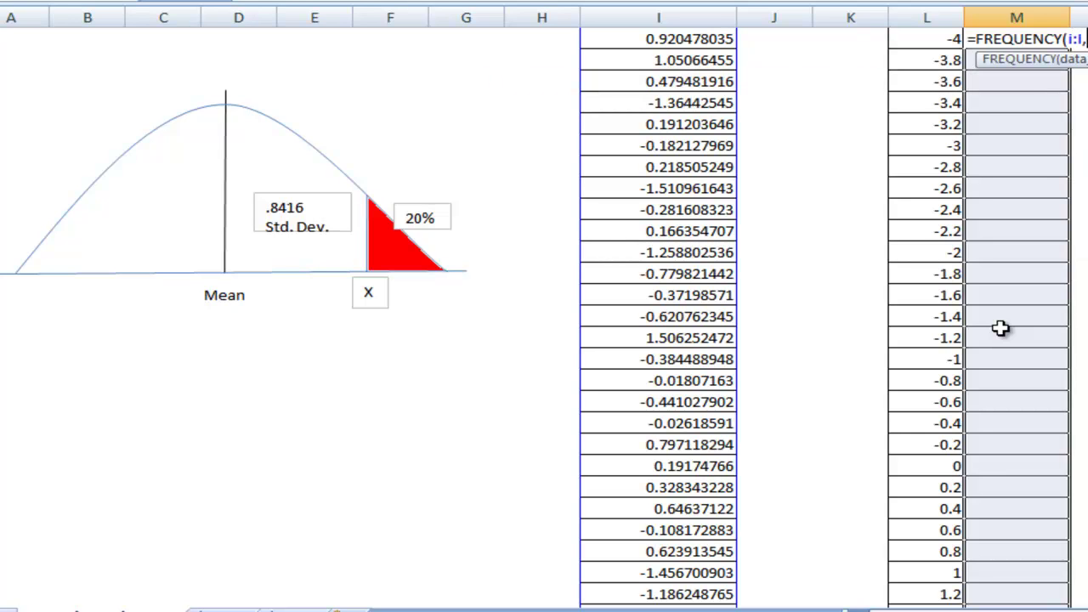
left_click(948, 42)
left_click_drag(948, 43, 940, 557)
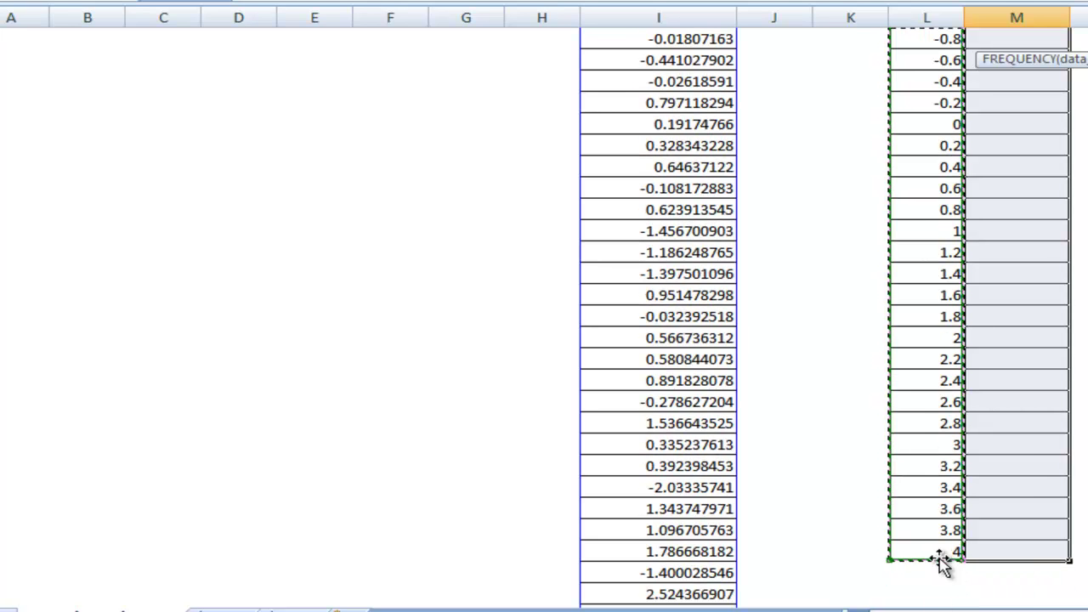
type(")")
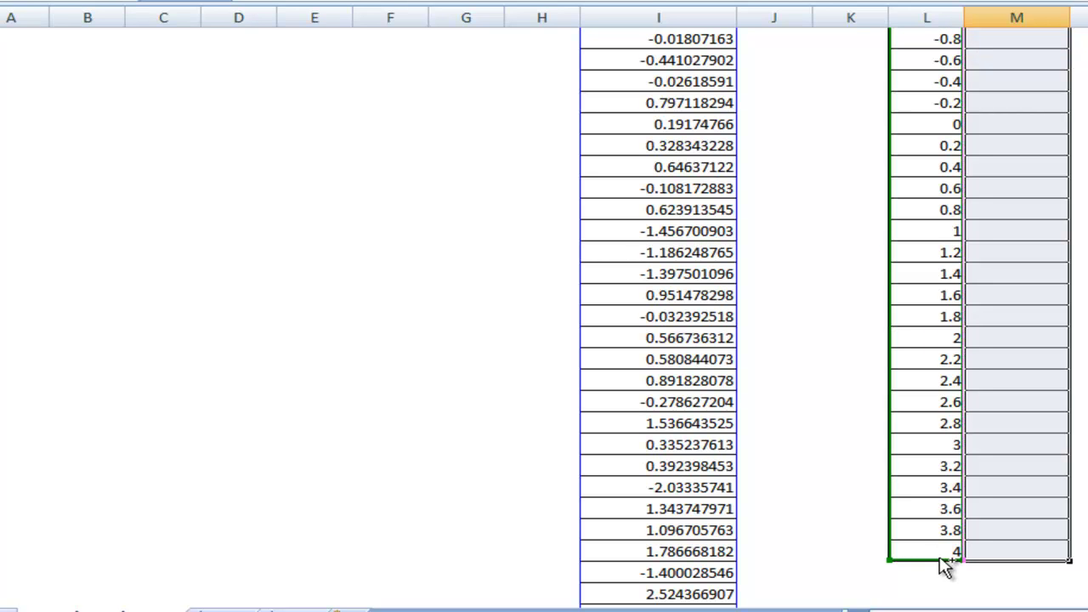
key("ctrl+shift+Return")
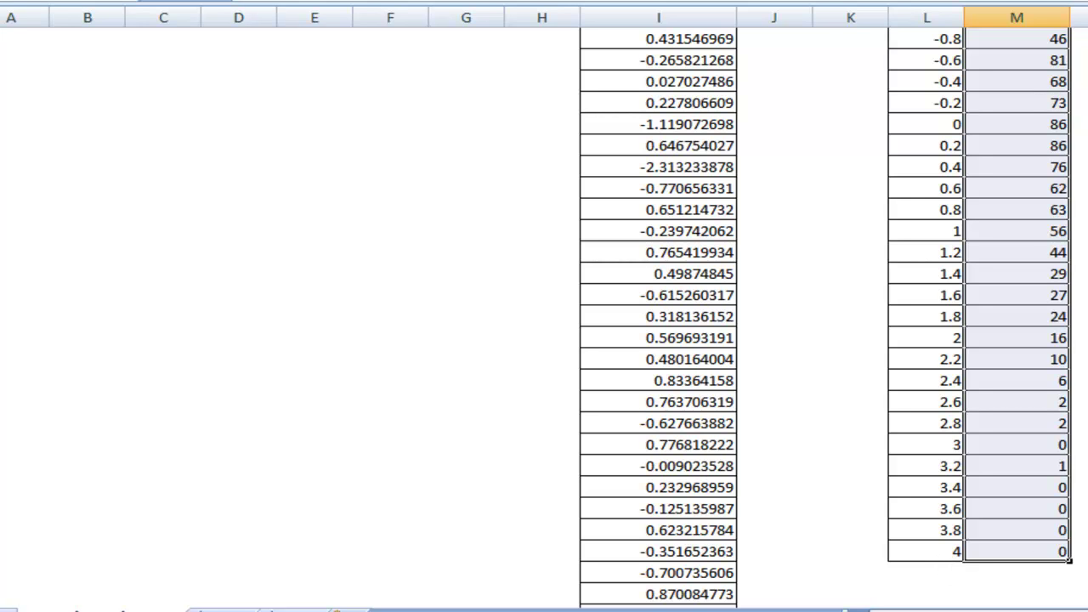
Try charting the Frequency values alone as a 100% stacked line with markers, and delete that chart.
scroll(544, 314, "up", 9)
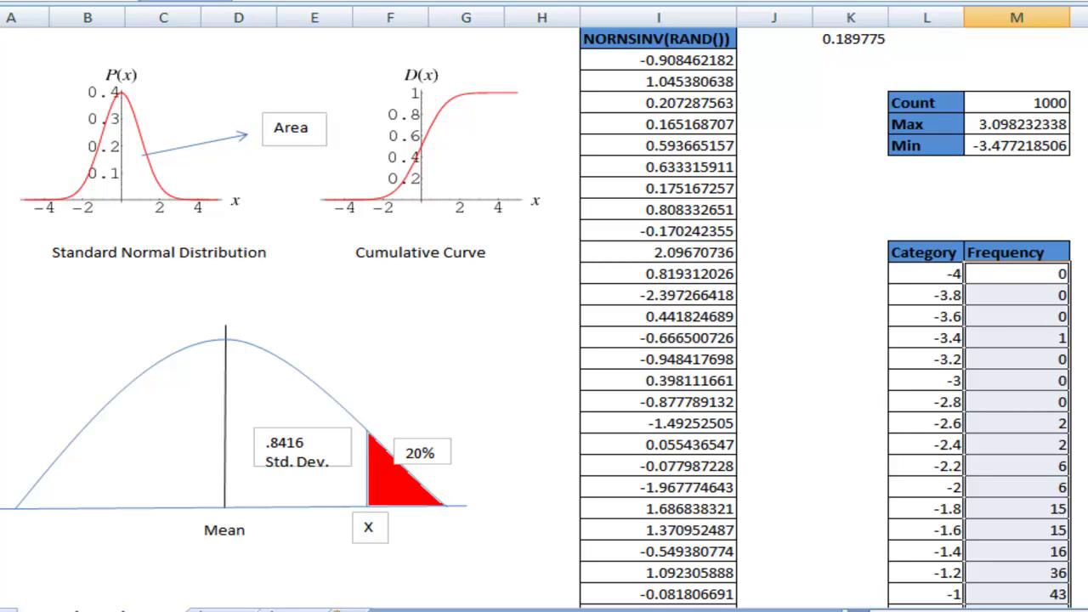
left_click(376, 1)
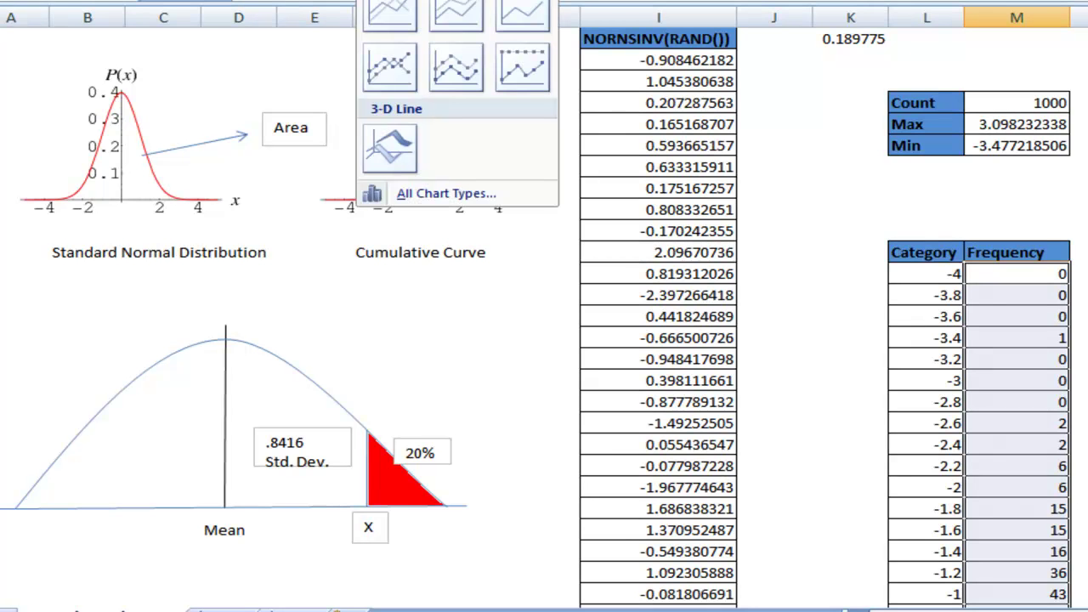
left_click(525, 81)
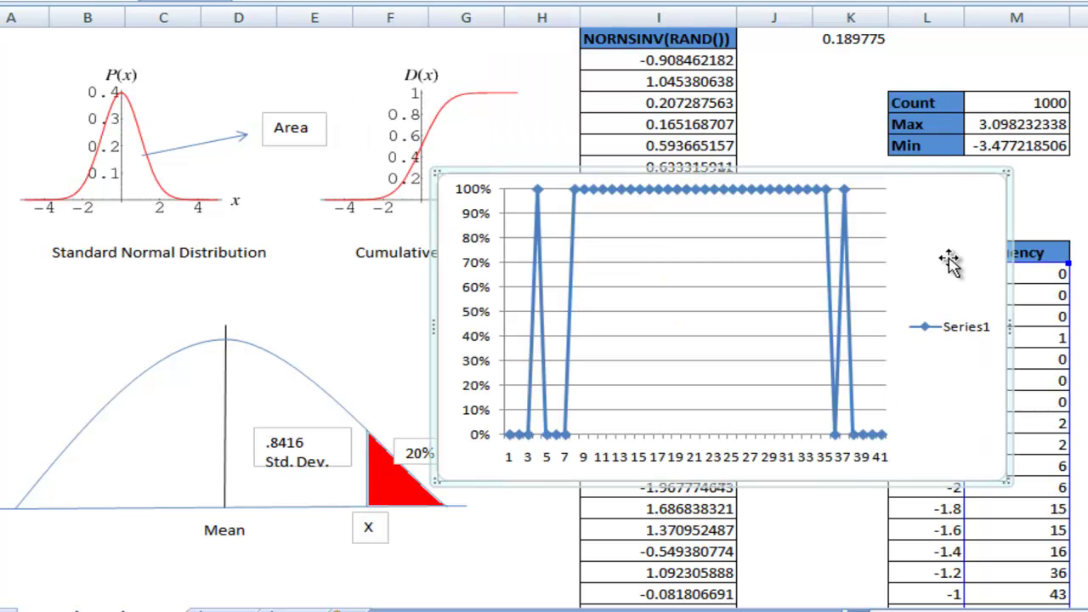
key("Delete")
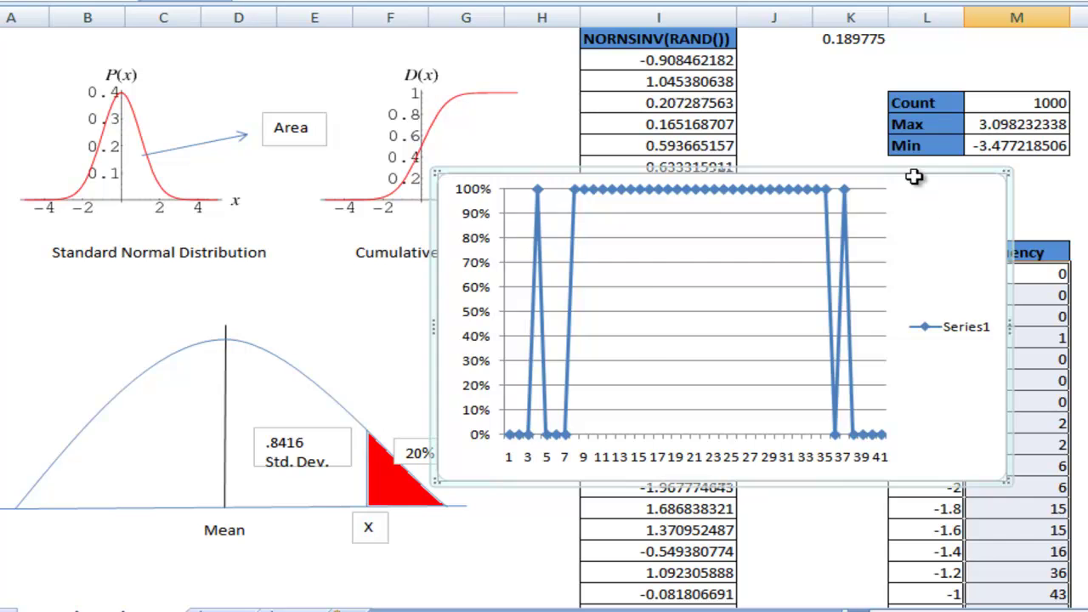
left_click(914, 175)
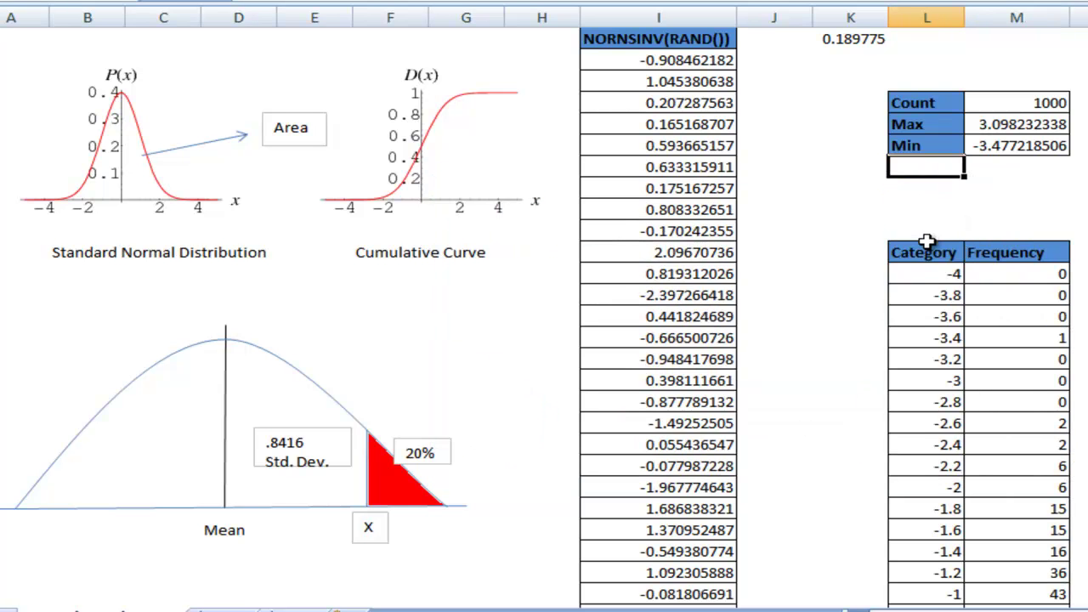
Plot Frequency against Category from -4 to 4 as a scatter chart with straight lines and markers, and delete its legend.
left_click_drag(929, 272, 1018, 585)
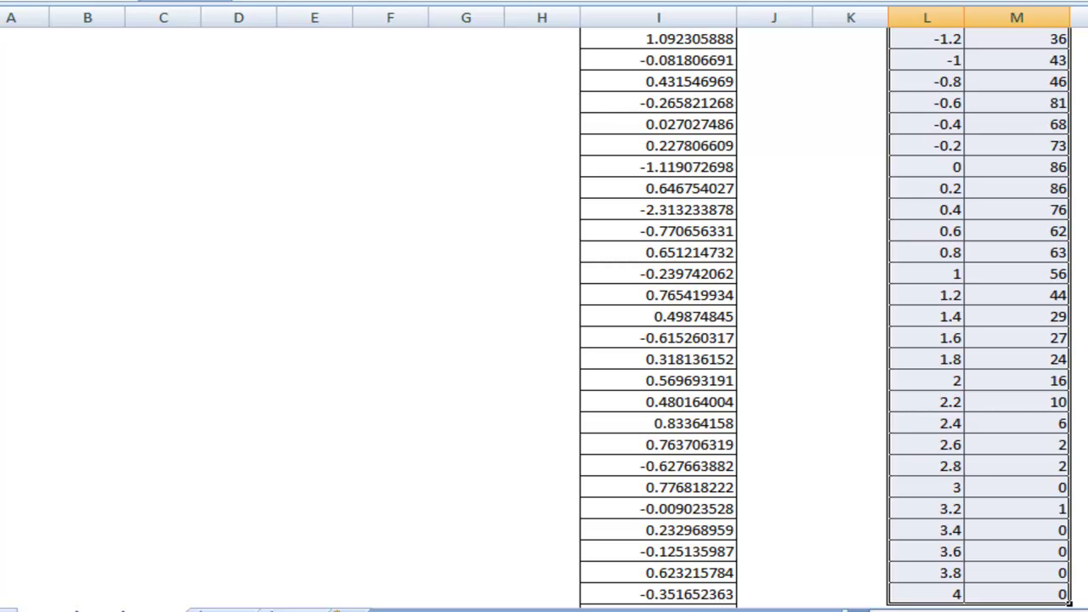
left_click(1012, 10)
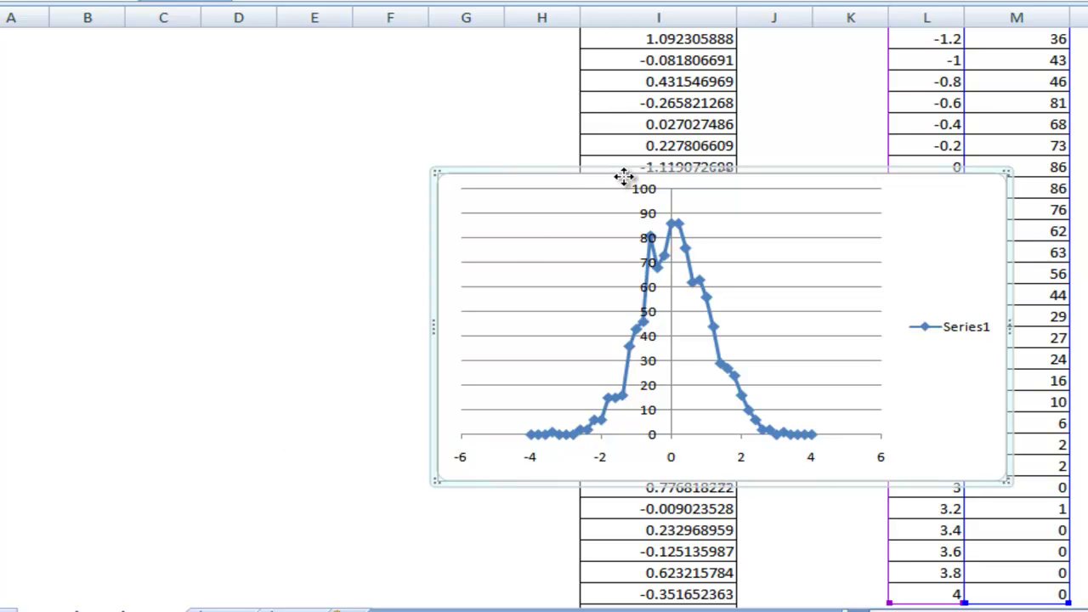
left_click(938, 329)
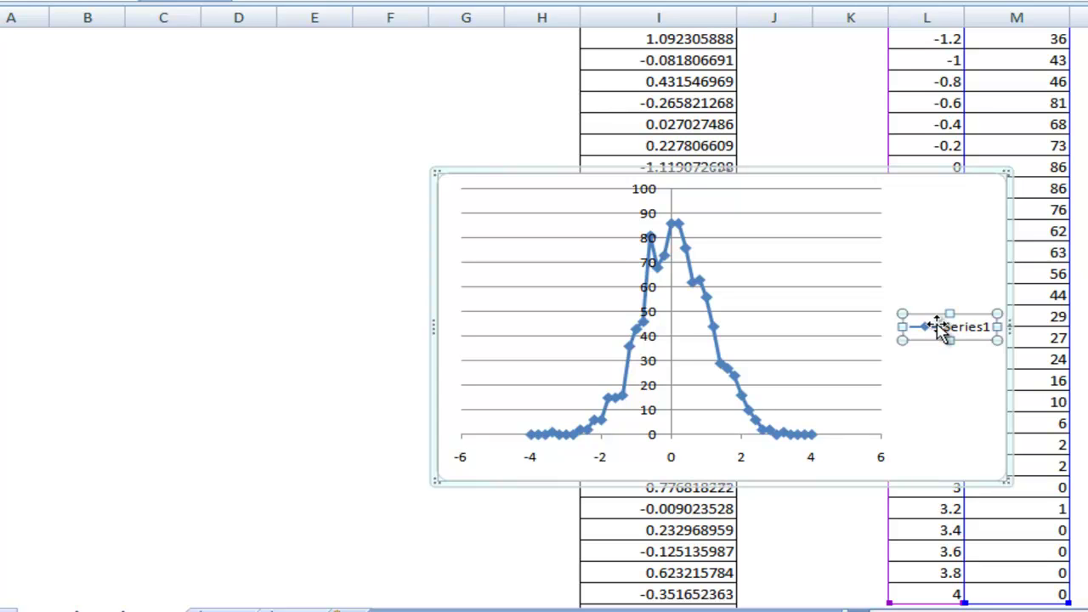
key("Delete")
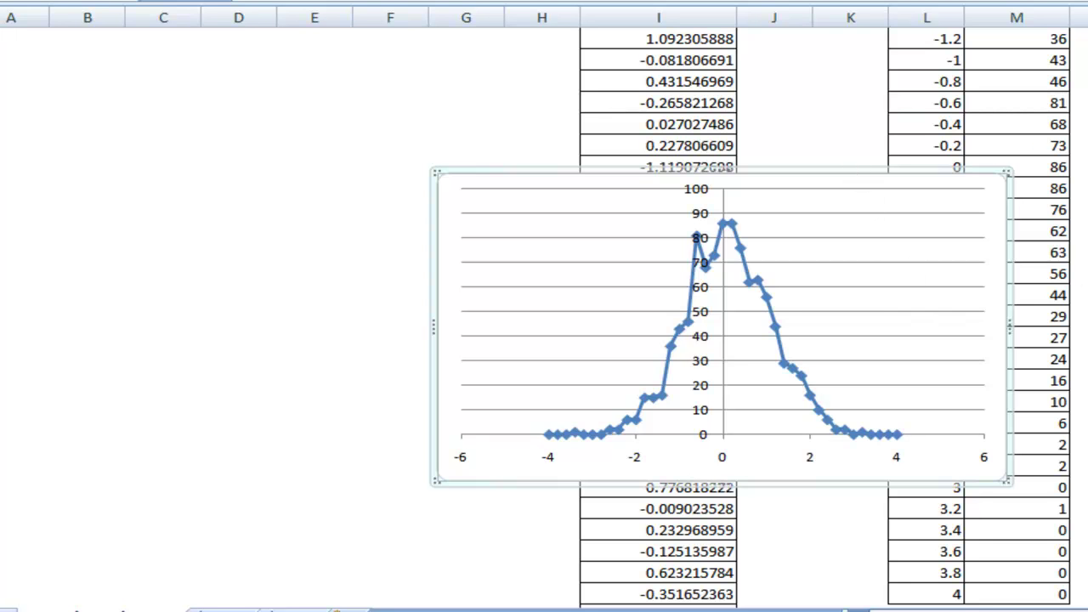
Move the frequency chart up the sheet, beside the bell curve with the red 20% area.
scroll(545, 314, "up", 3)
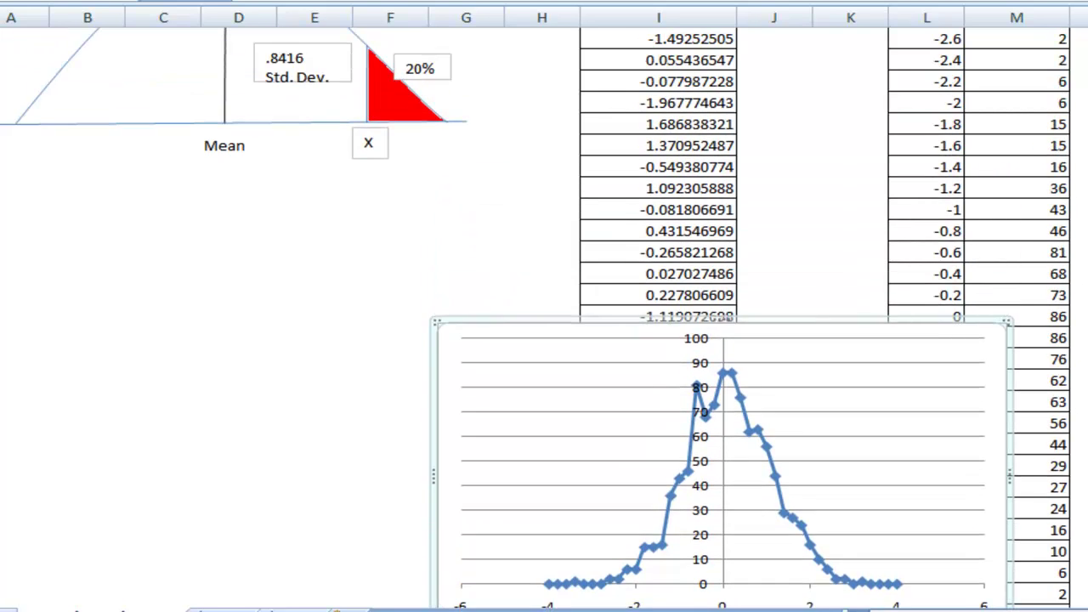
scroll(1040, 53, "up", 2)
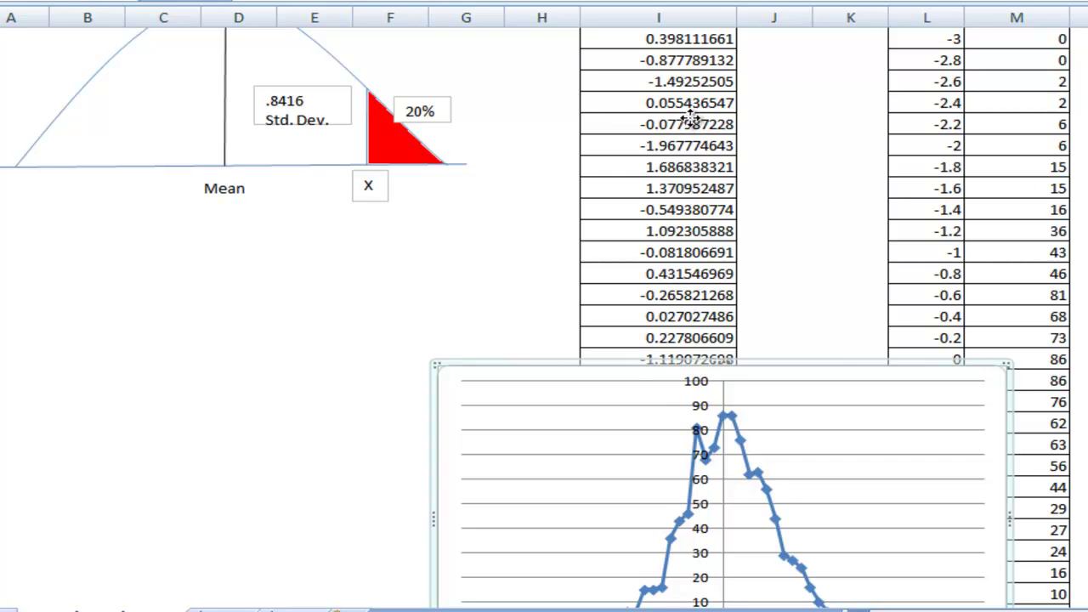
left_click_drag(693, 63, 692, 75)
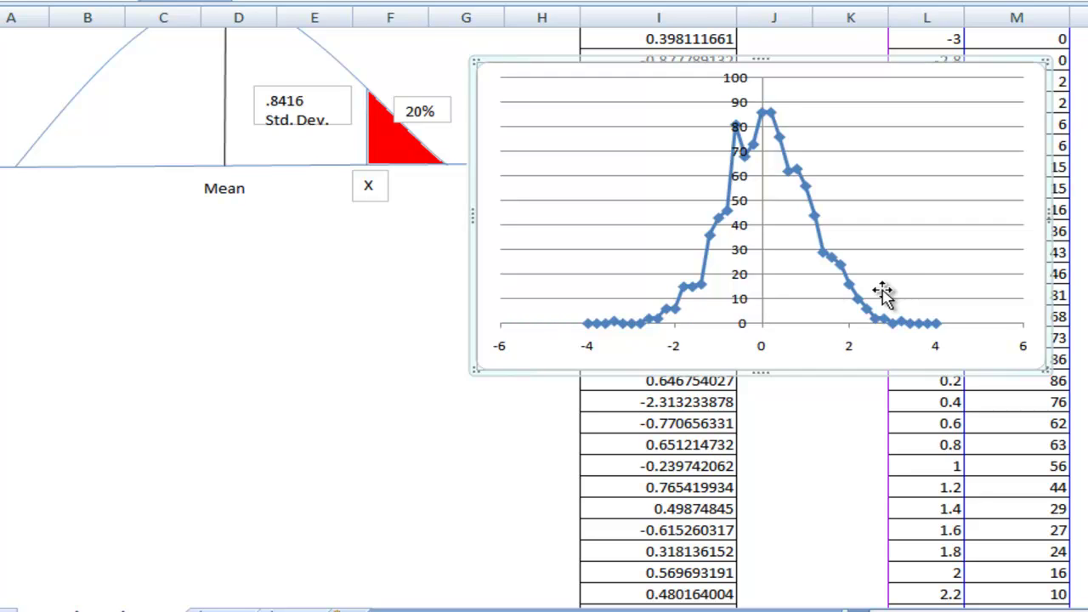
left_click(372, 198)
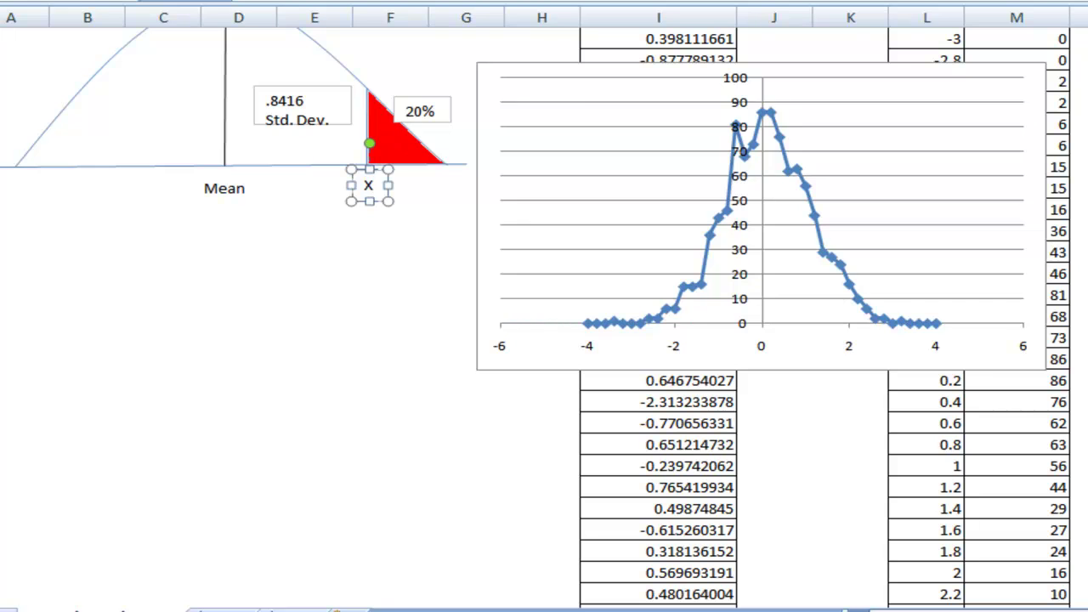
scroll(804, 292, "up", 5)
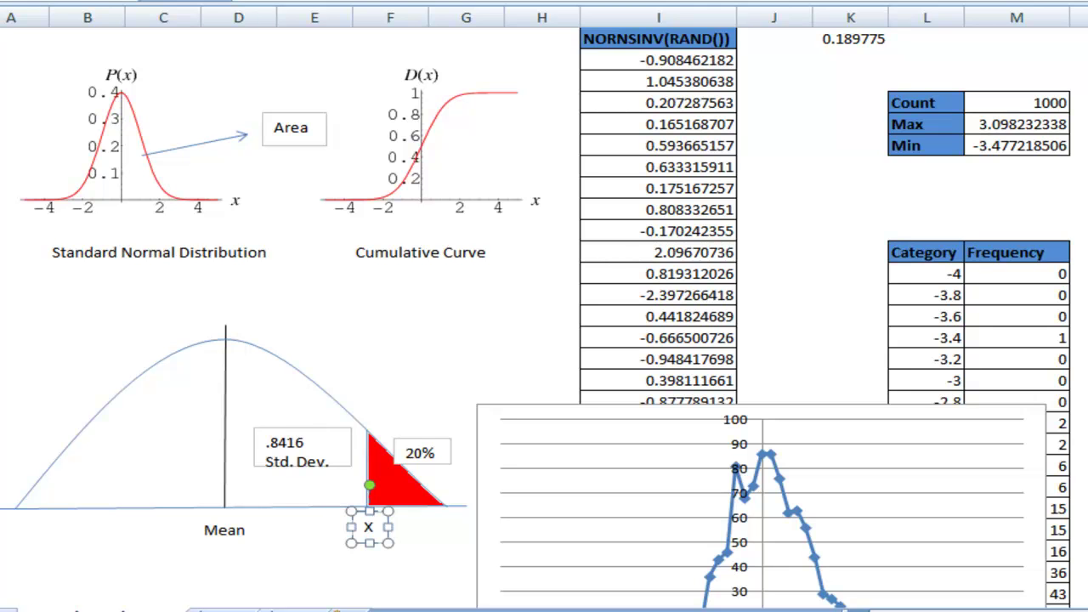
left_click(716, 250)
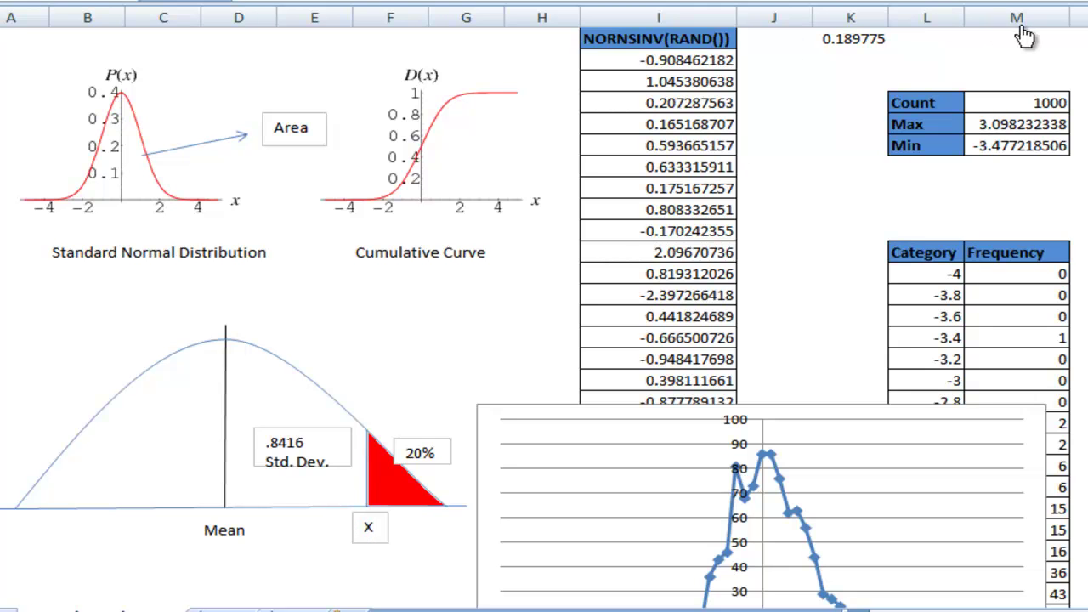